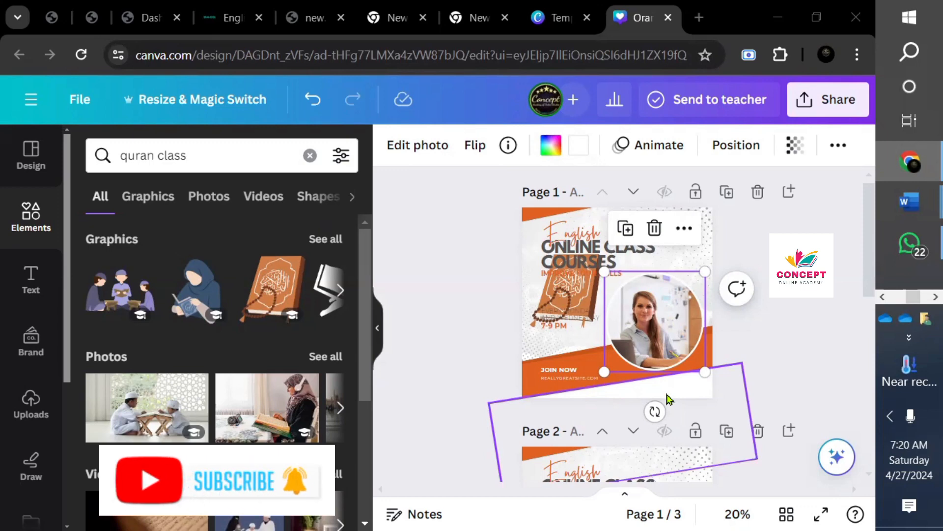
- Drag the Quran book off the page, then undo back to the single English class post
left_click(588, 261)
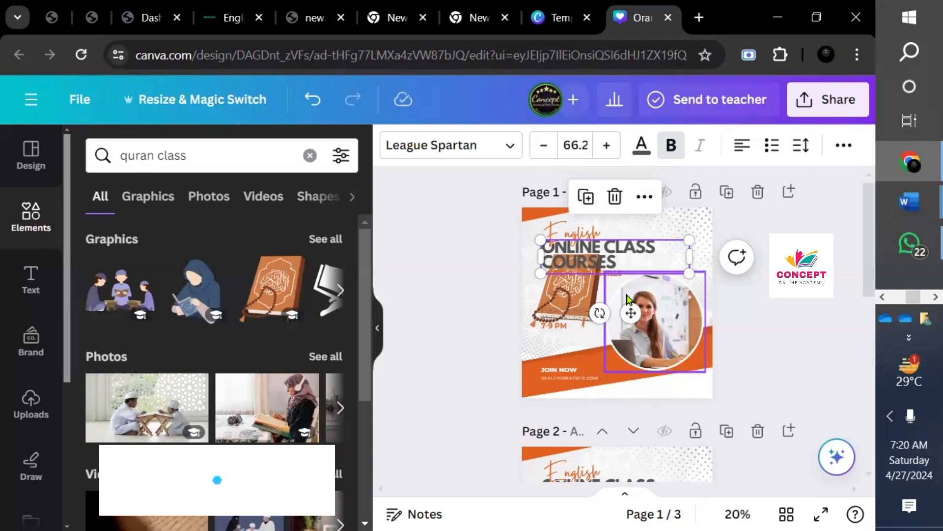
left_click_drag(584, 295, 484, 303)
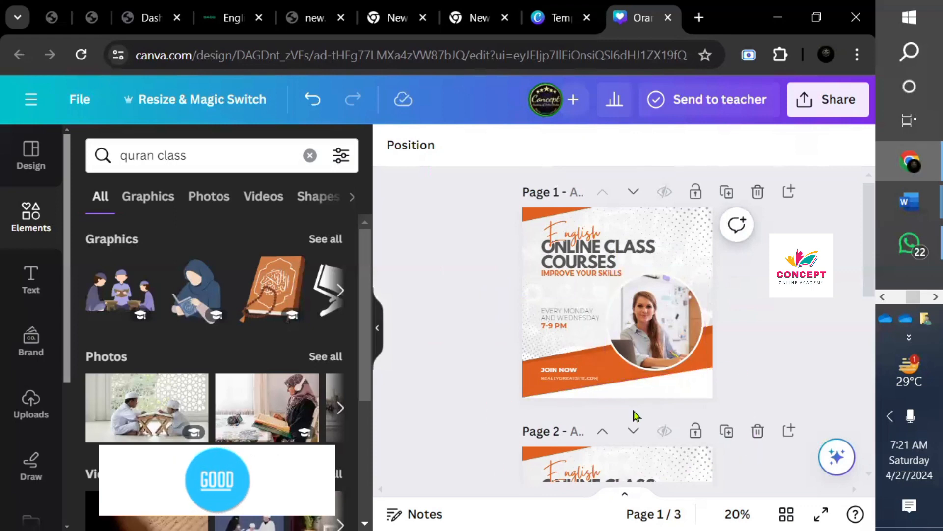
key("ctrl+z")
key("ctrl+z")
key("ctrl+z")
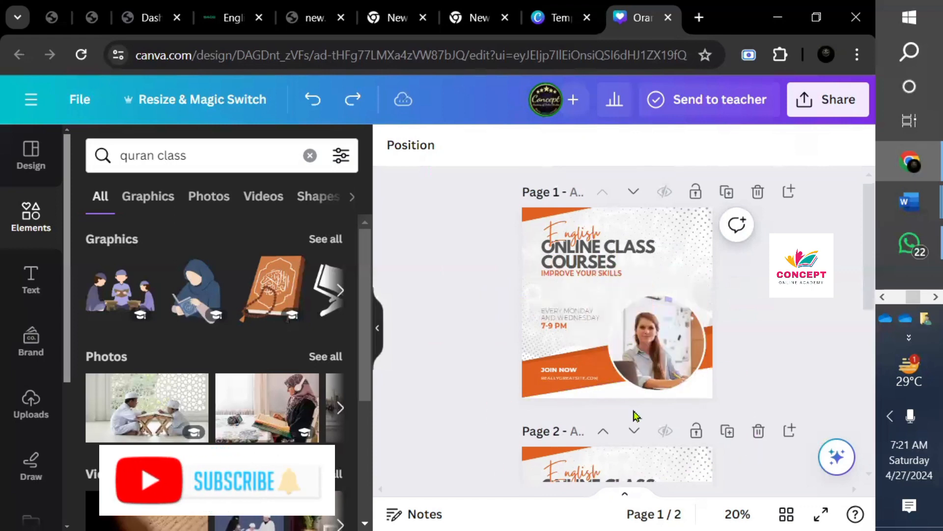
key("ctrl+z")
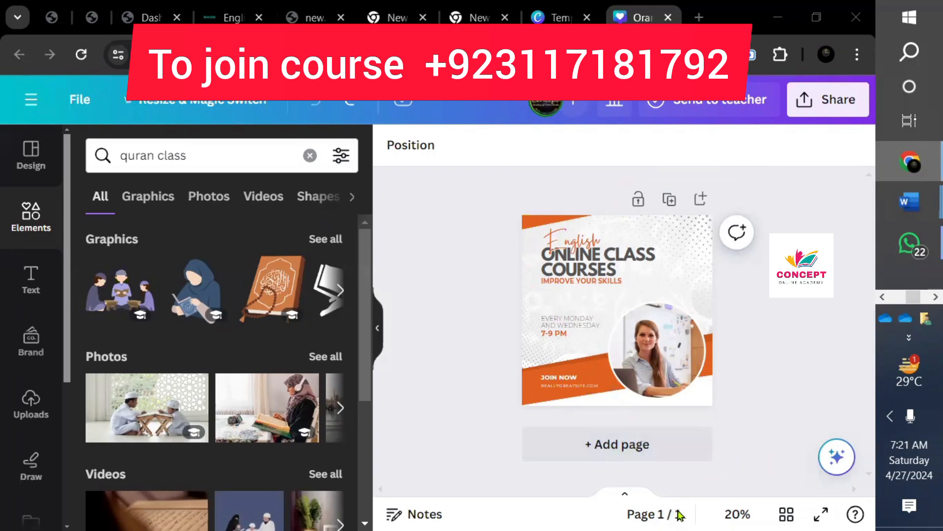
- Duplicate the English online class post as page 2, discarding a blank page added first
left_click(644, 451)
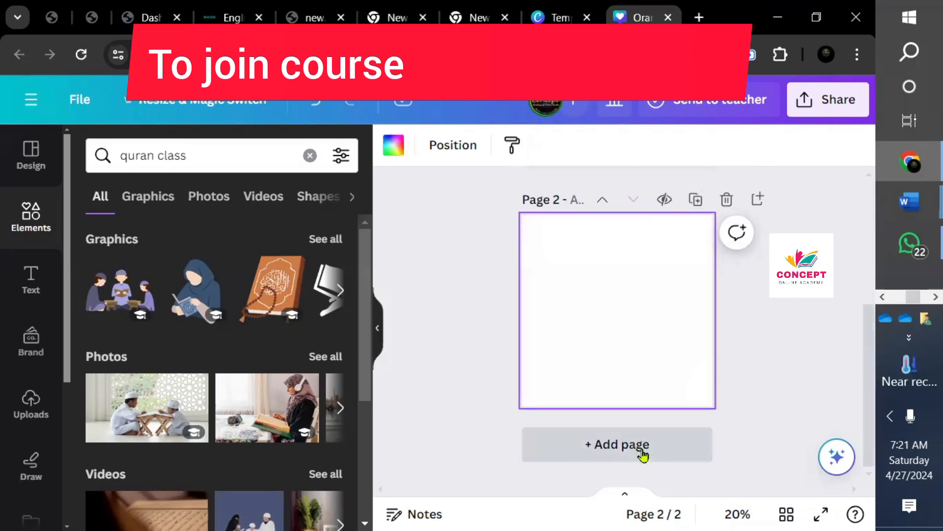
key("ctrl+z")
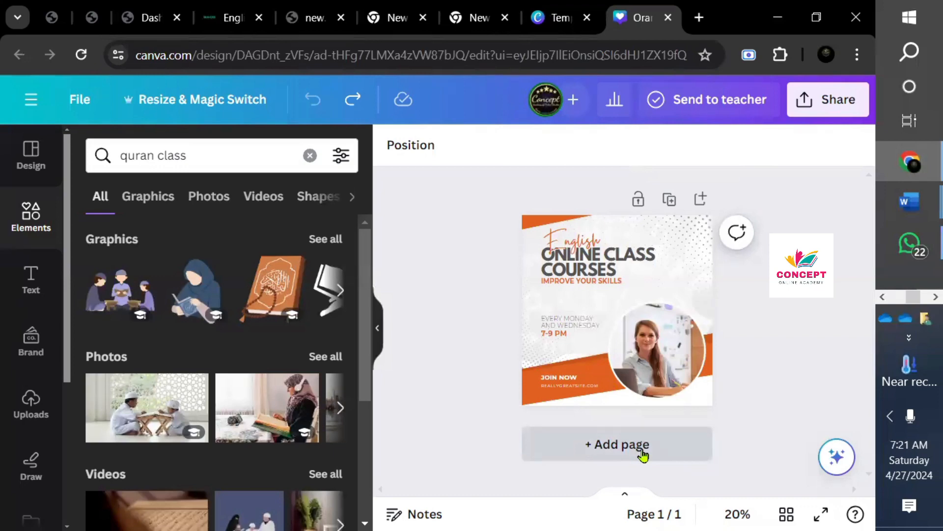
left_click(670, 199)
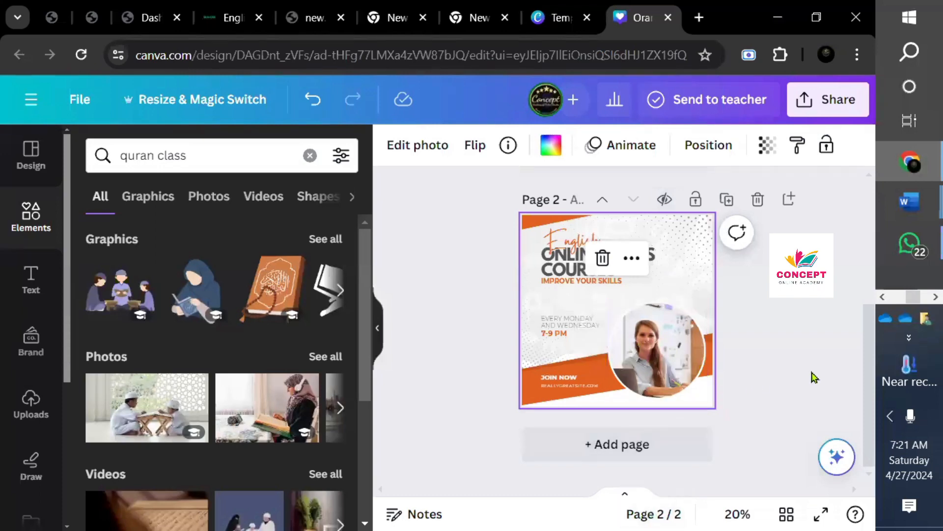
left_click_drag(867, 397, 863, 271)
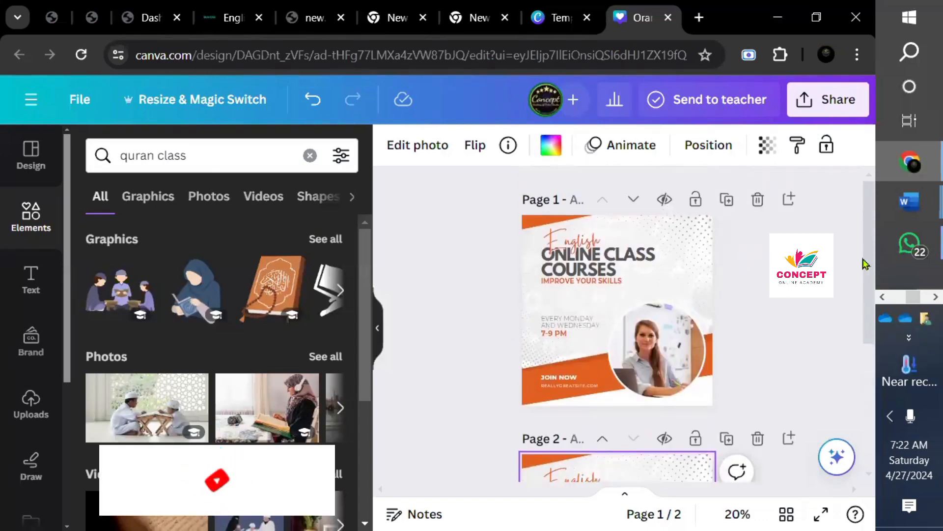
mouse_move(866, 264)
left_mouse_down()
mouse_move(872, 362)
mouse_move(870, 279)
left_mouse_up()
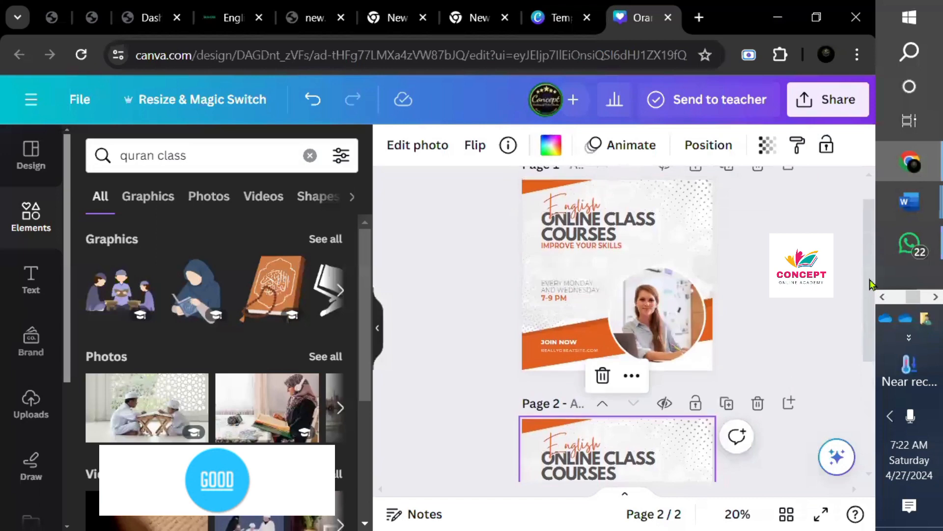
- Delete the teacher photo from page 1's circular frame, leaving the empty circle
left_click(599, 213)
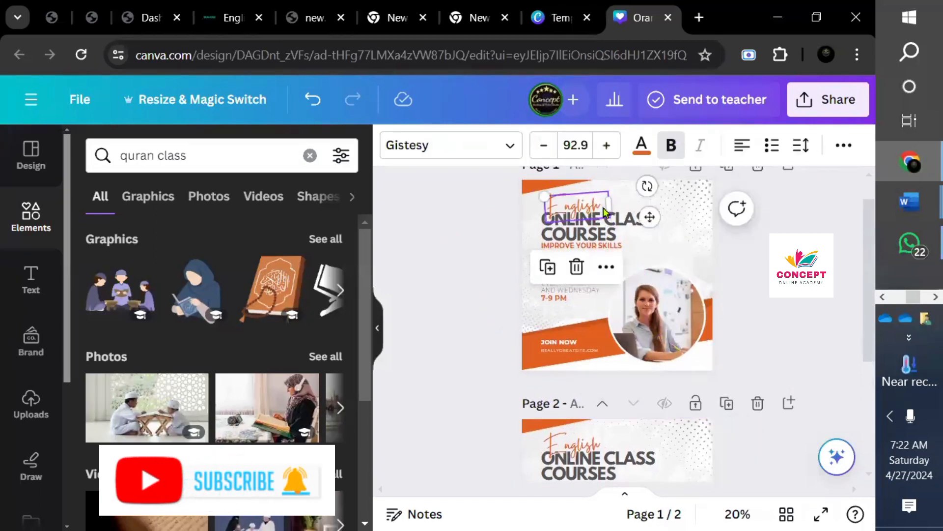
double_click(603, 210)
left_click(647, 275)
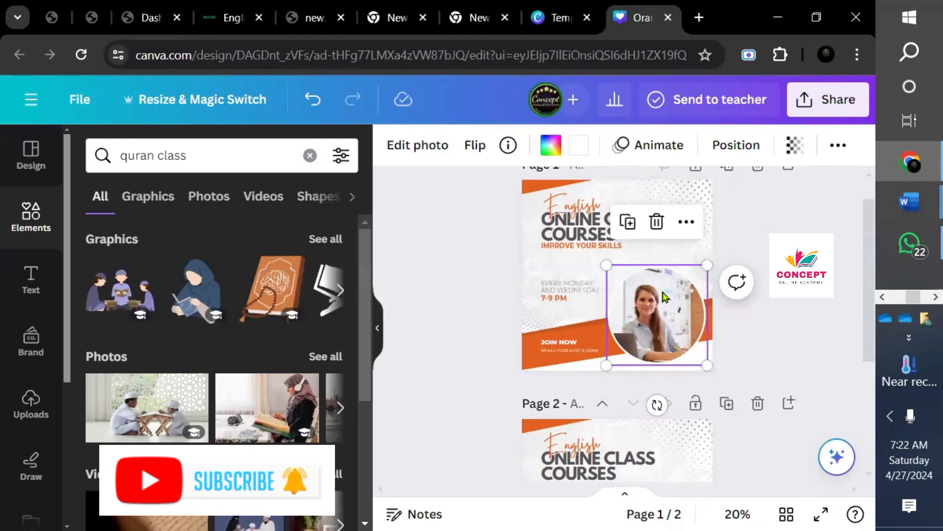
left_click_drag(660, 294, 635, 272)
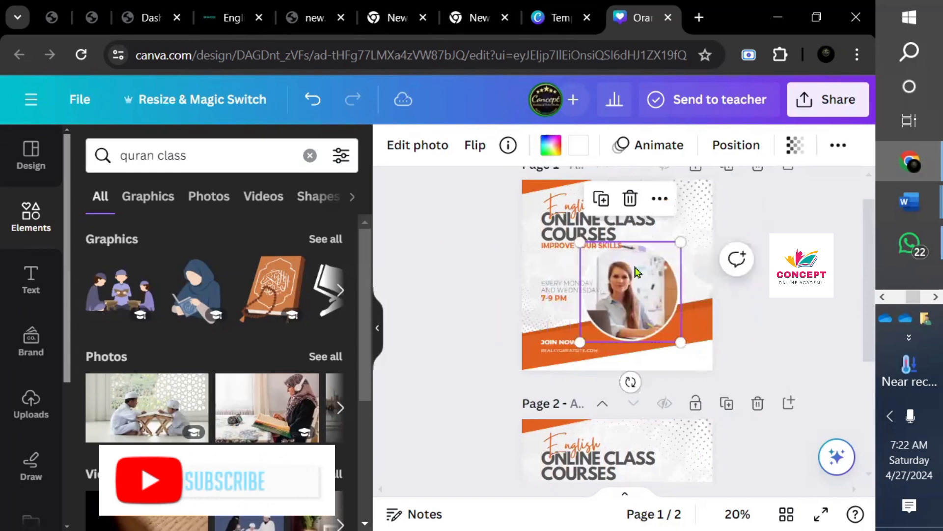
left_click(630, 199)
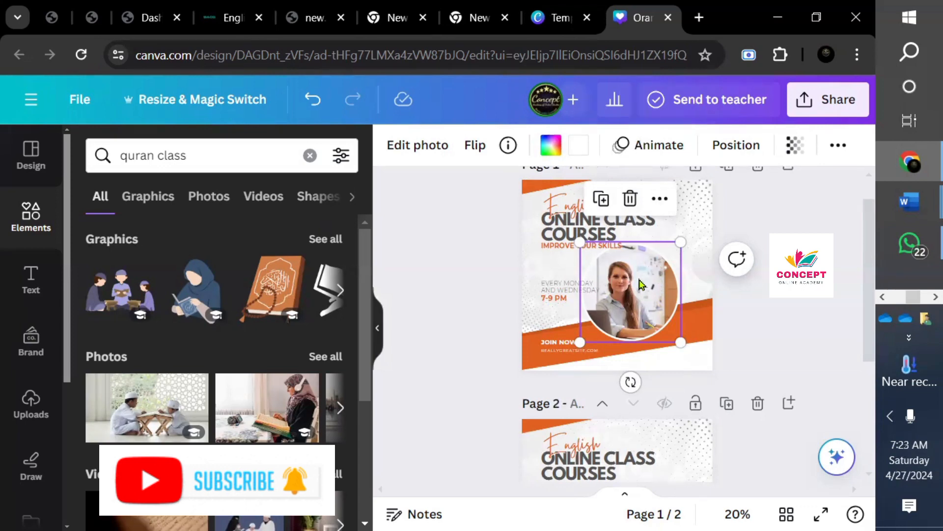
left_click(630, 200)
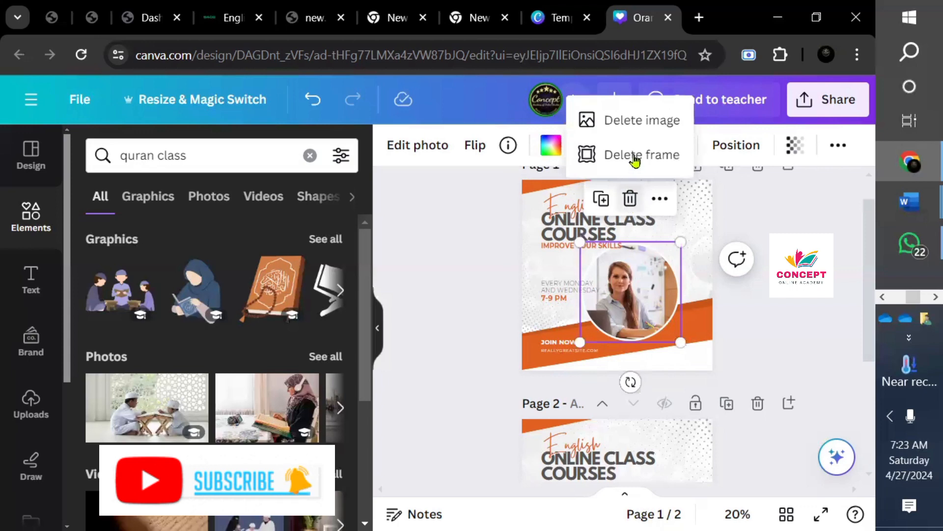
left_click(628, 139)
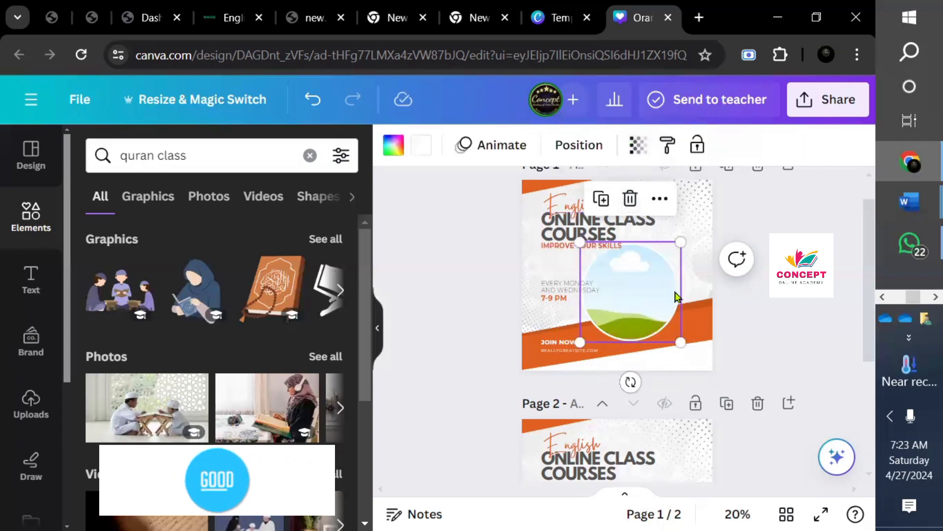
- Place a small Quran book graphic right of the heading and delete the empty circle frame
left_click_drag(673, 294, 679, 285)
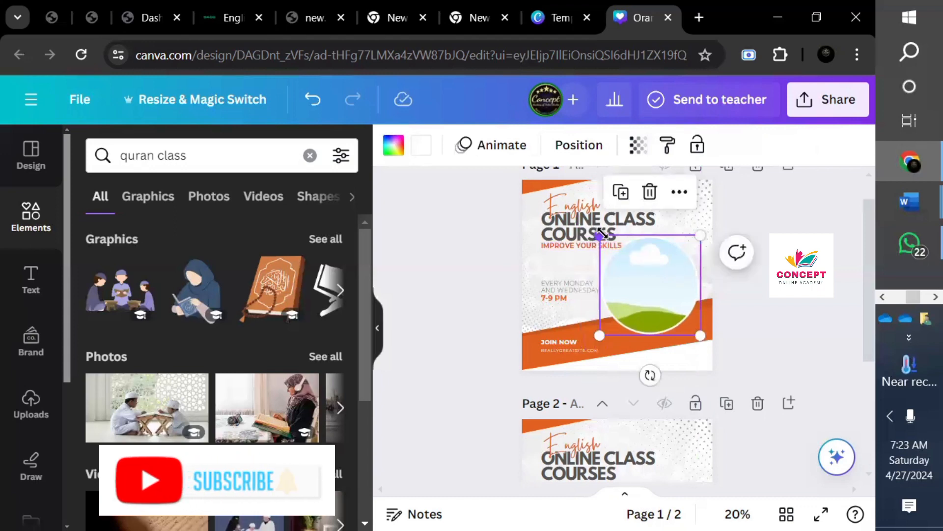
left_click_drag(600, 236, 622, 251)
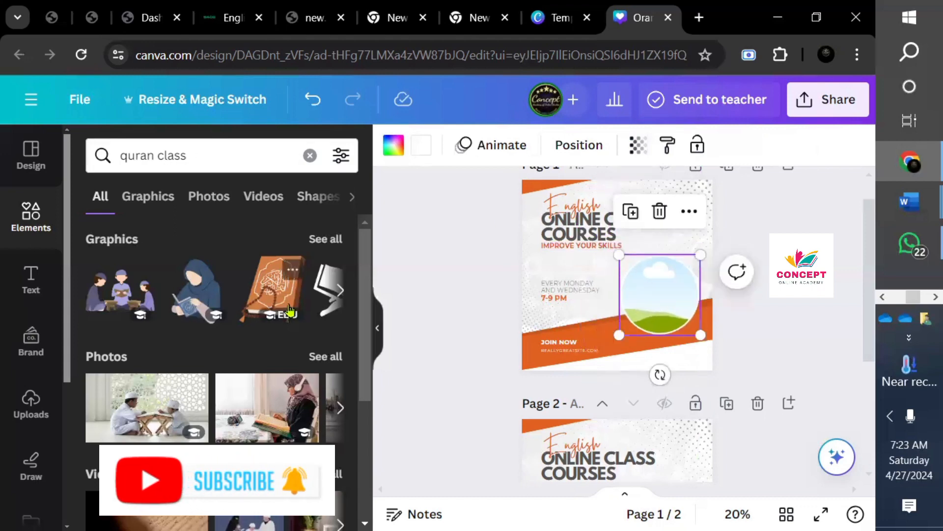
left_click(273, 284)
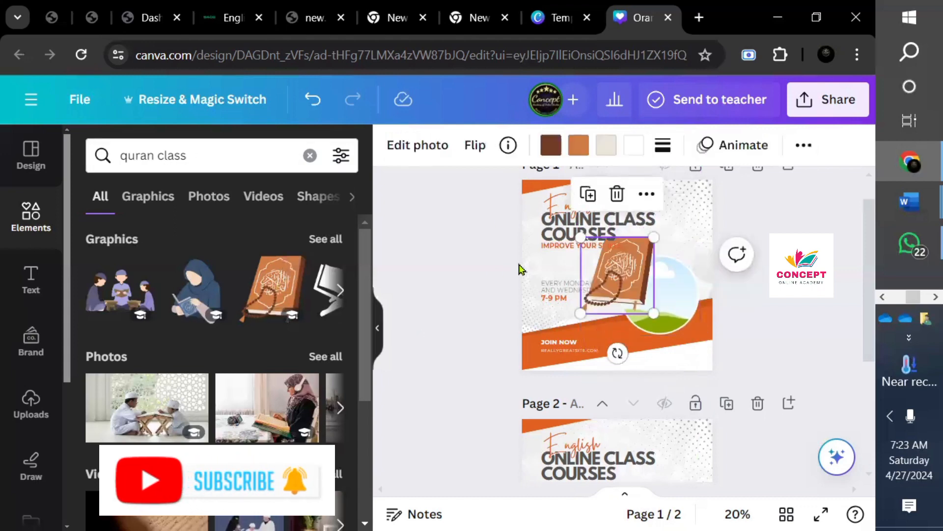
left_click_drag(614, 273, 643, 297)
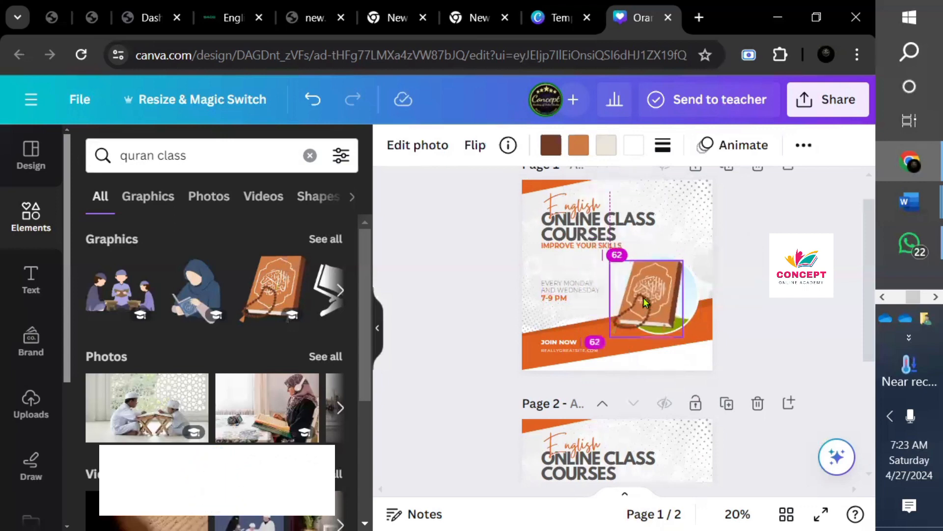
left_click_drag(620, 268, 670, 285)
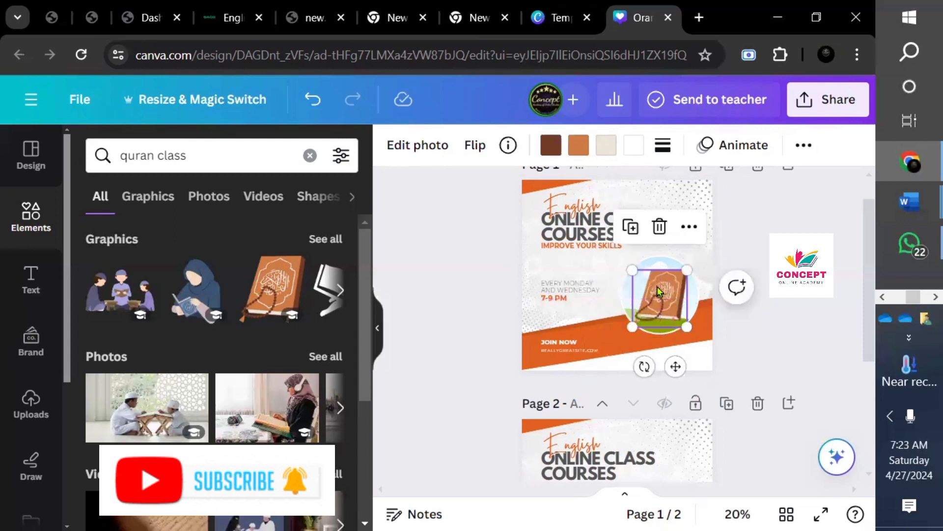
left_click(624, 292)
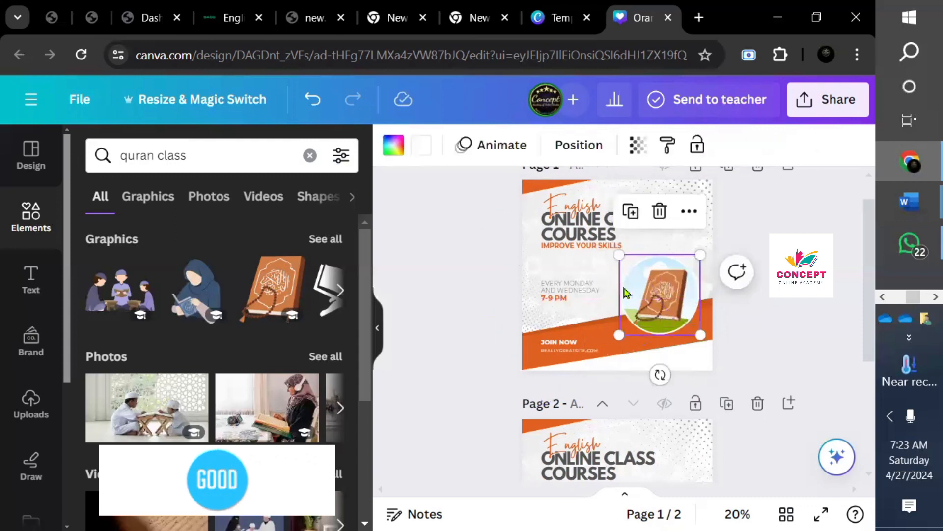
left_click(663, 211)
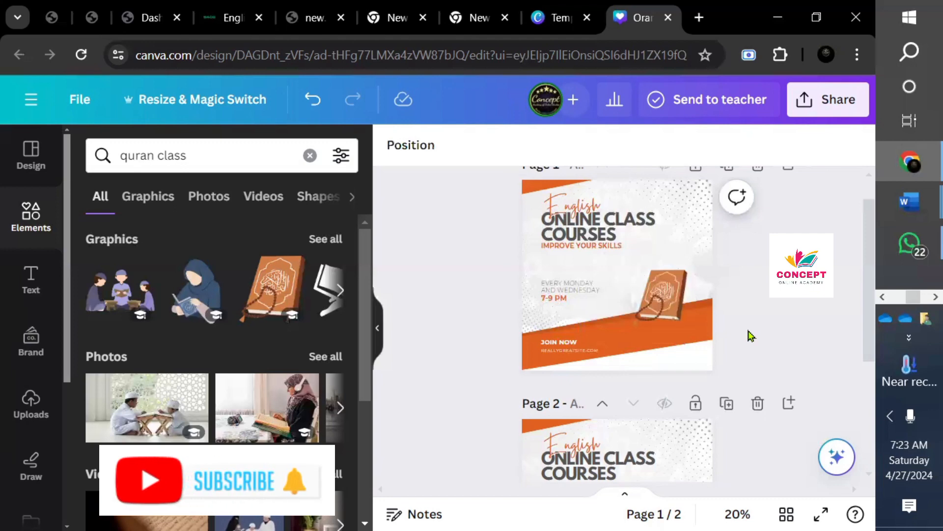
- Retype page 1's script word from 'English' to 'Quran'
left_click(584, 202)
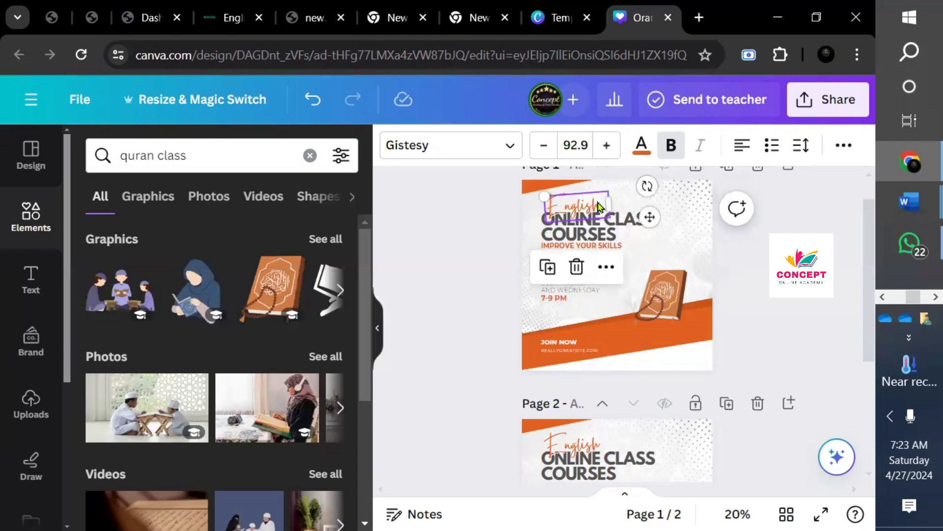
double_click(597, 200)
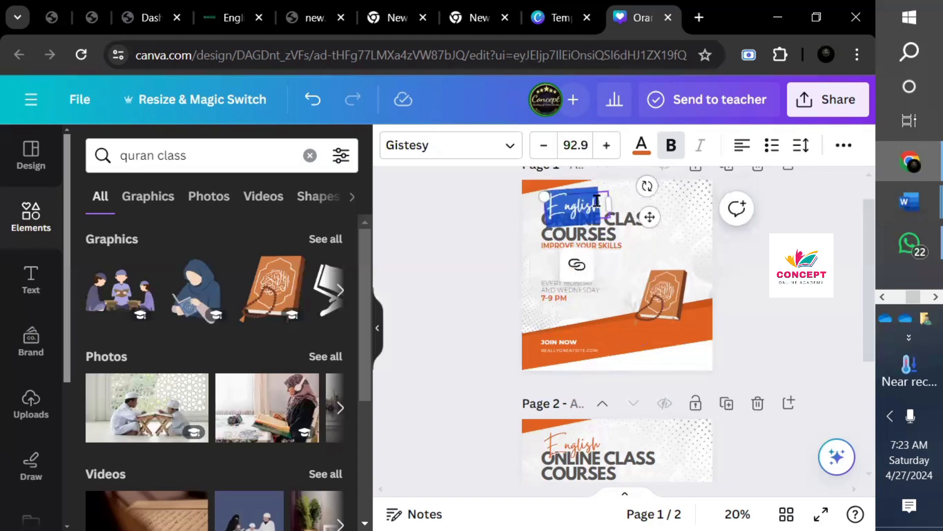
type("qu")
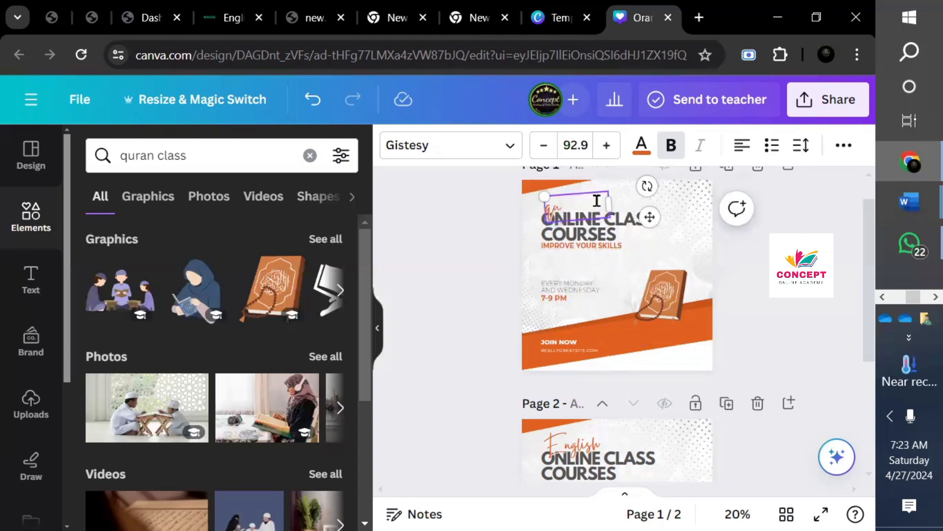
type("ran")
key("BackSpace")
key("BackSpace")
key("BackSpace")
key("BackSpace")
key("BackSpace")
type("Quran")
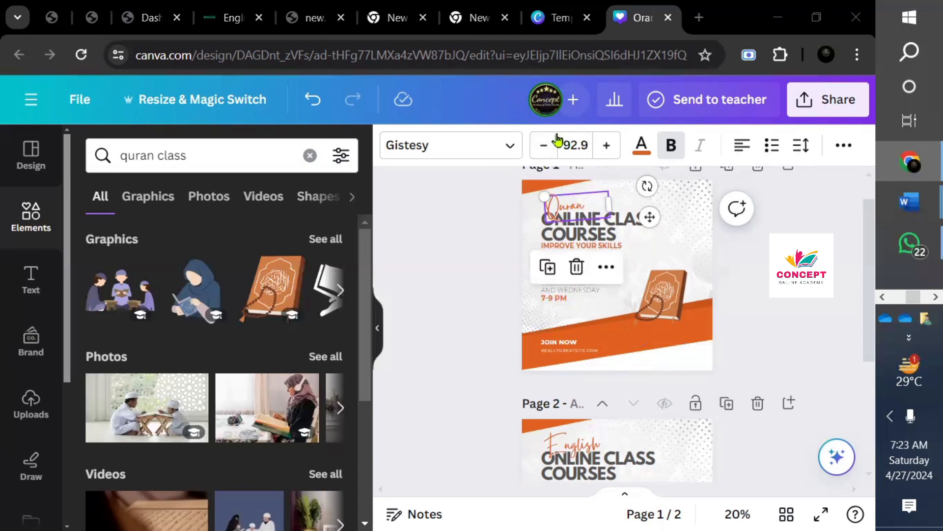
- Set the Quran title in League Spartan and reposition it on one line above the heading
left_click(511, 148)
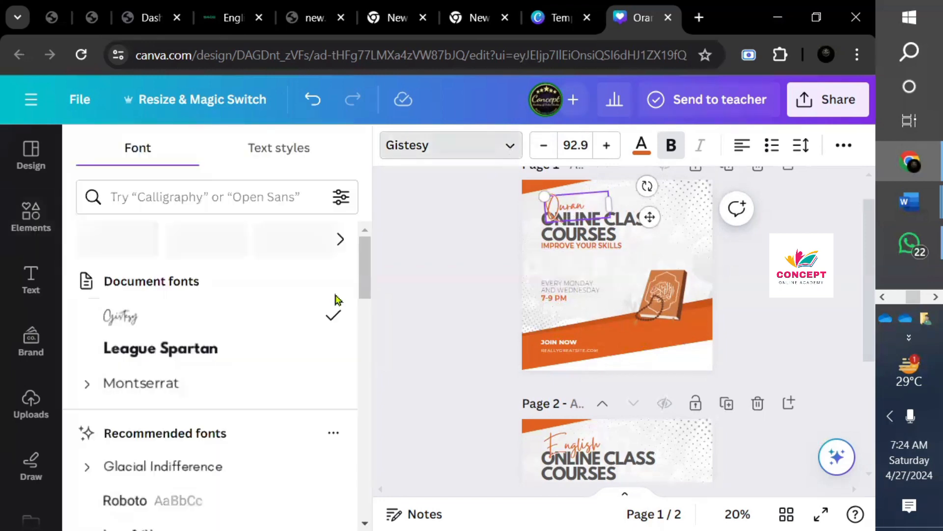
left_click(240, 353)
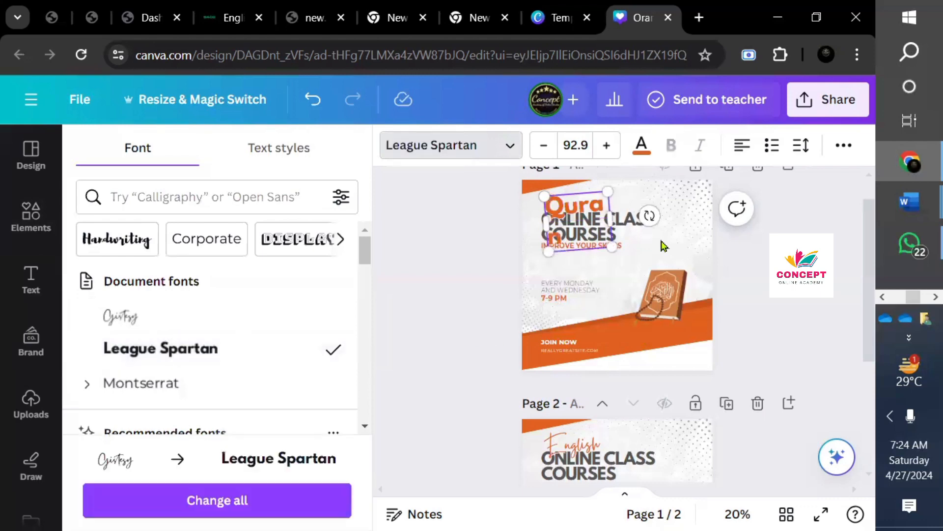
left_click_drag(610, 219, 653, 204)
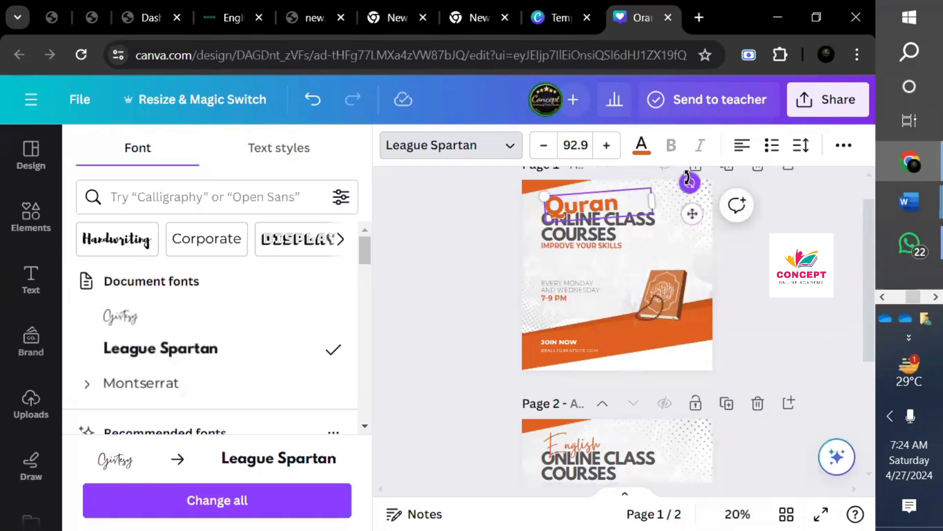
left_click_drag(689, 182, 691, 188)
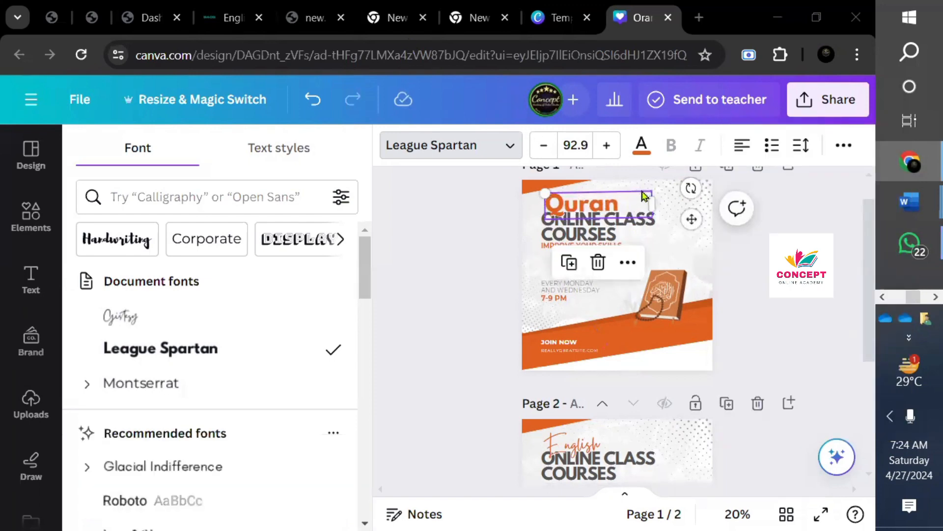
left_click_drag(610, 213, 613, 201)
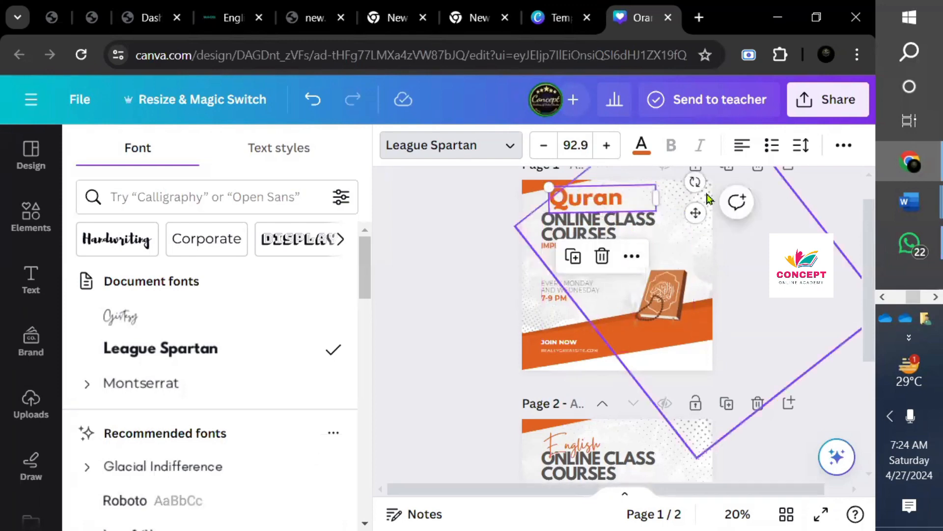
left_click_drag(695, 182, 697, 184)
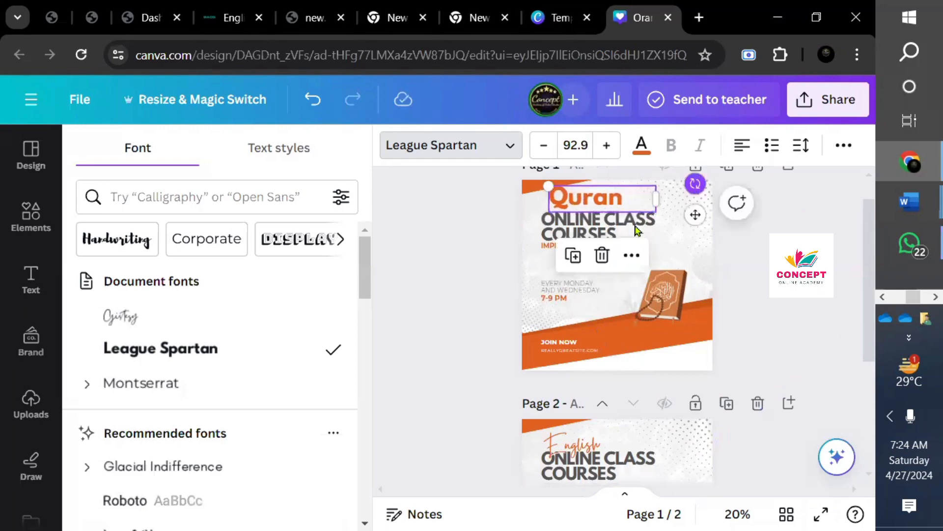
left_click(592, 226)
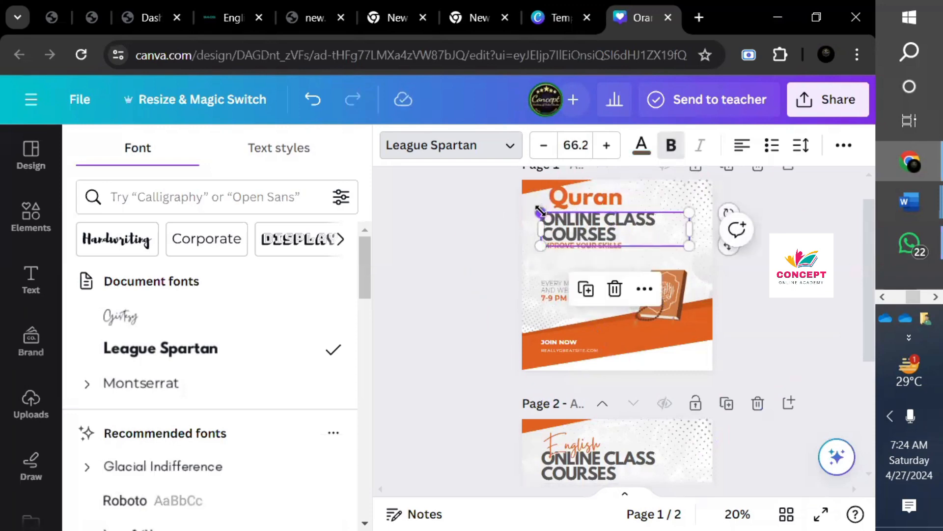
- Shrink the heading and delete COURSES so it reads 'ONLINE CLASS'
left_click_drag(541, 212, 603, 237)
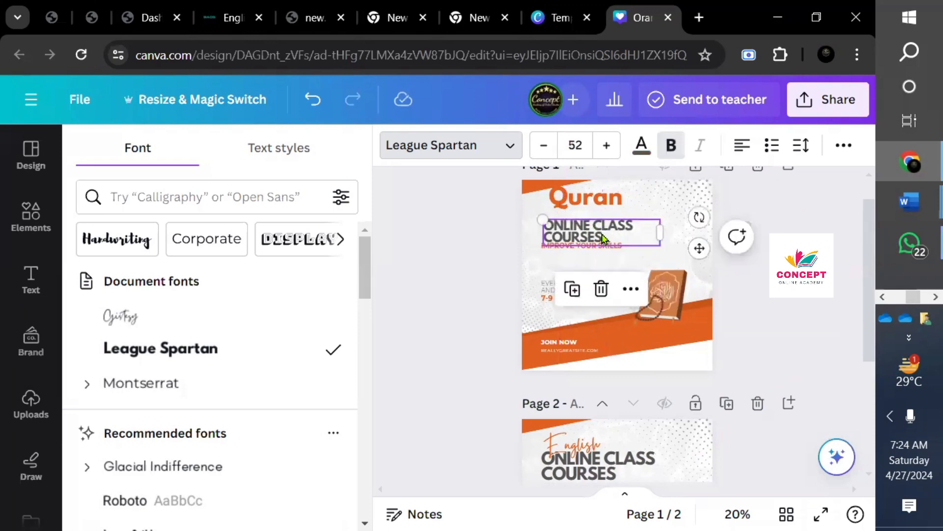
left_click(602, 234)
left_click(601, 233)
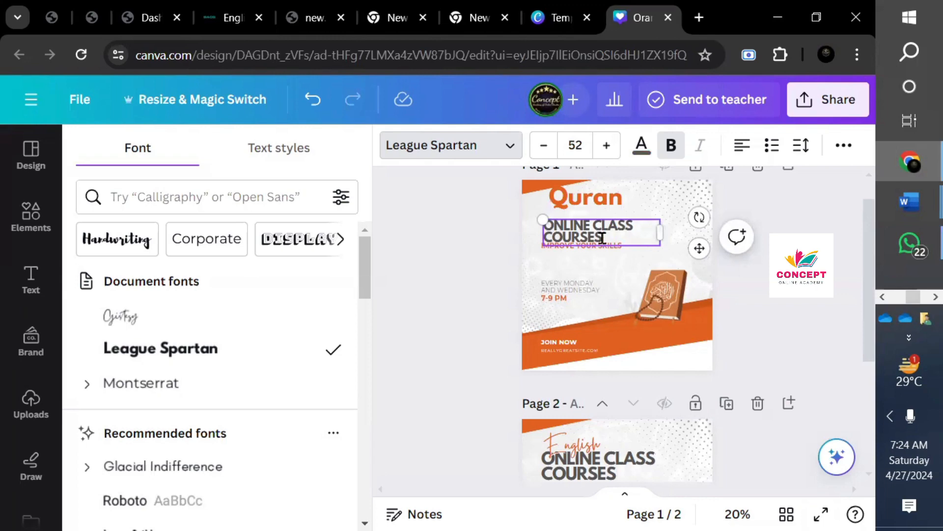
key("BackSpace")
key("BackSpace")
key("BackSpace")
key("BackSpace")
key("BackSpace")
key("BackSpace")
key("BackSpace")
left_click(593, 228)
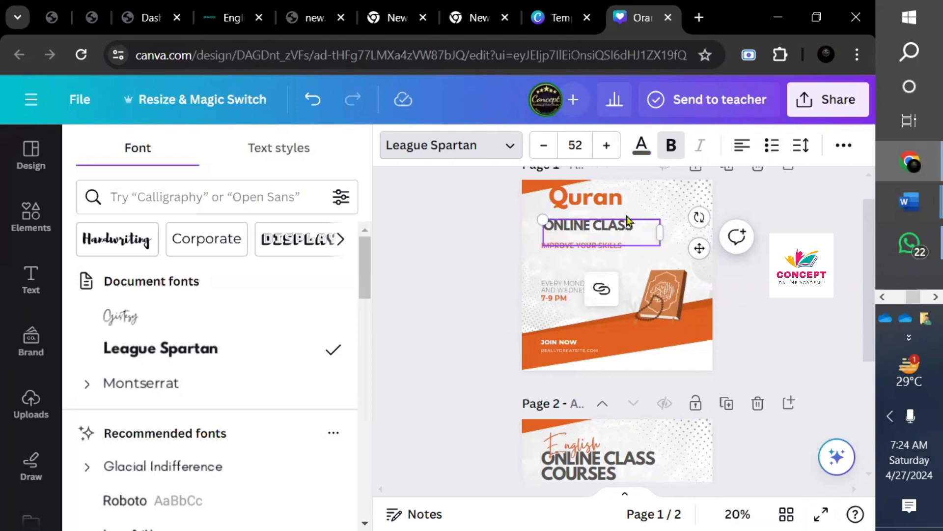
- Move the Quran title slightly down and begin editing the IMPROVE YOUR SKILLS line
left_click(608, 208)
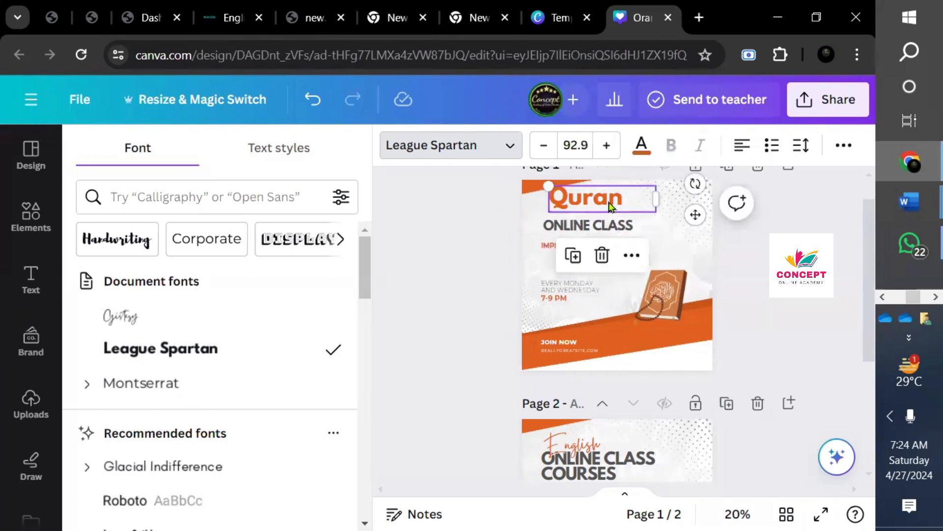
left_click_drag(608, 207, 608, 214)
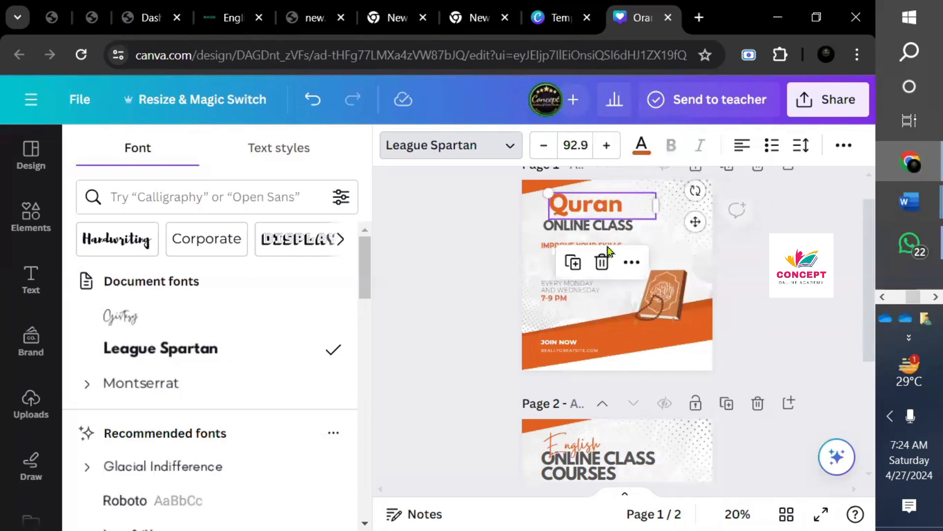
left_click(552, 254)
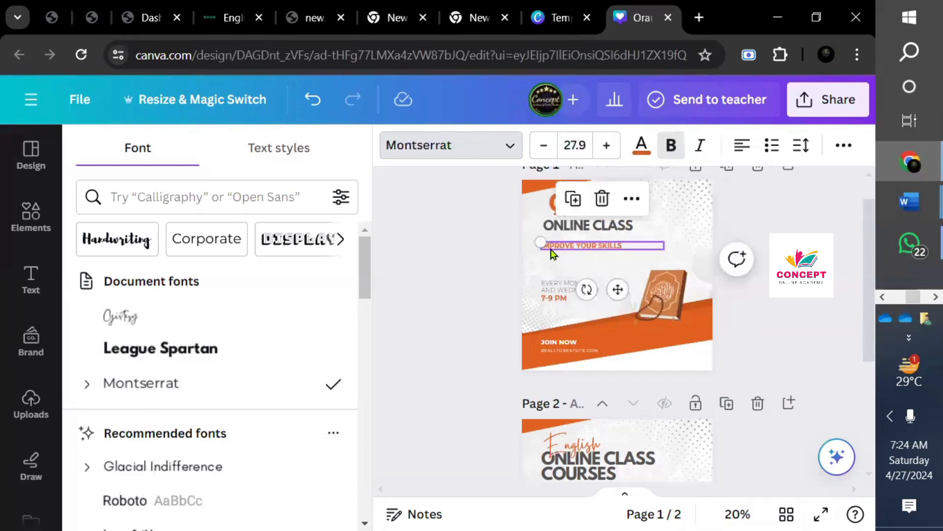
double_click(614, 244)
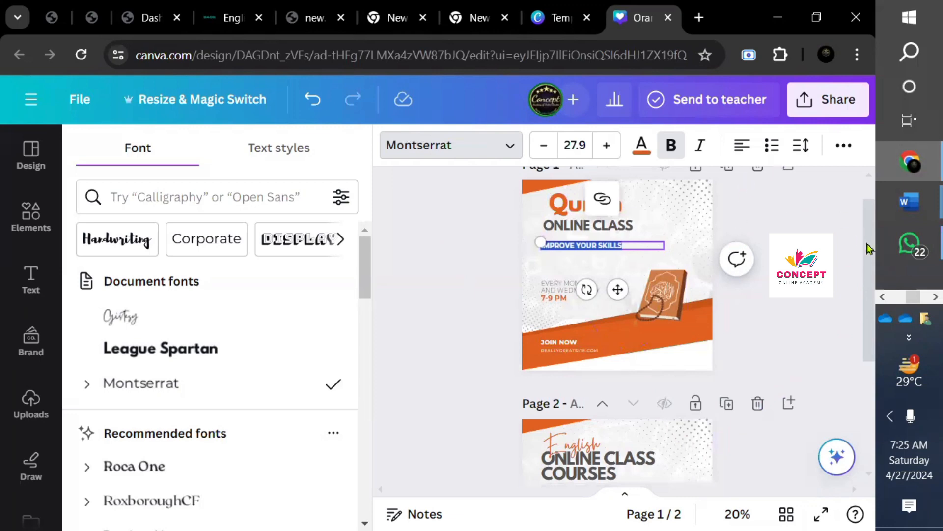
left_click_drag(871, 234, 866, 216)
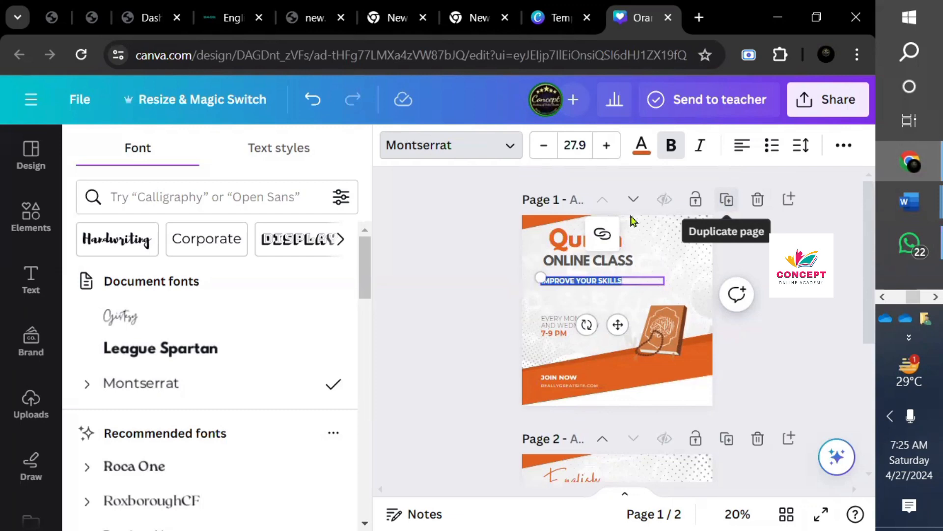
- Delete page 2 and clear the REALLYGREATSITE.COM address under JOIN NOW
left_click(565, 243)
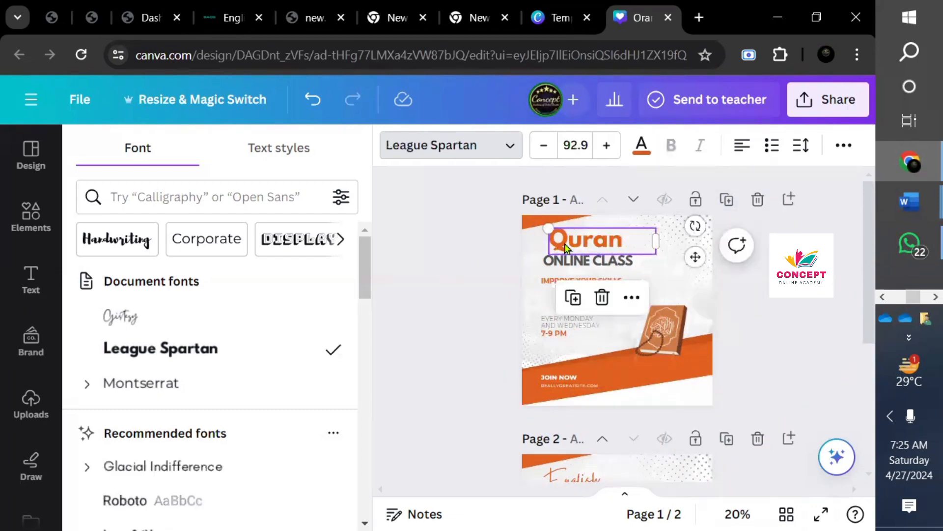
left_click(758, 442)
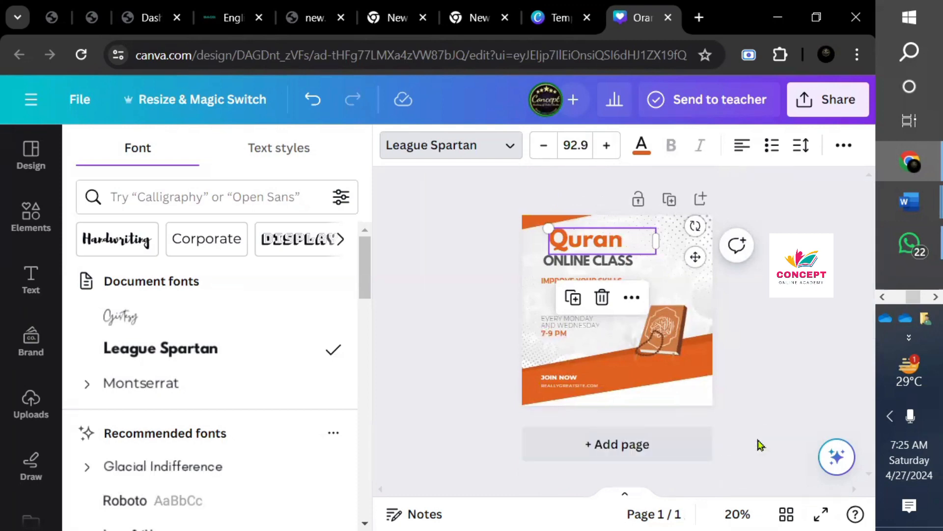
left_click(578, 390)
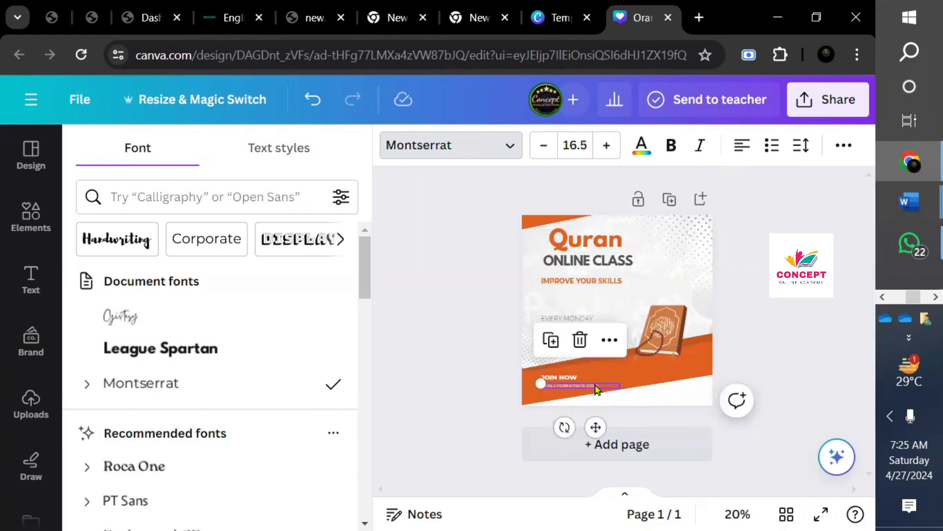
double_click(595, 388)
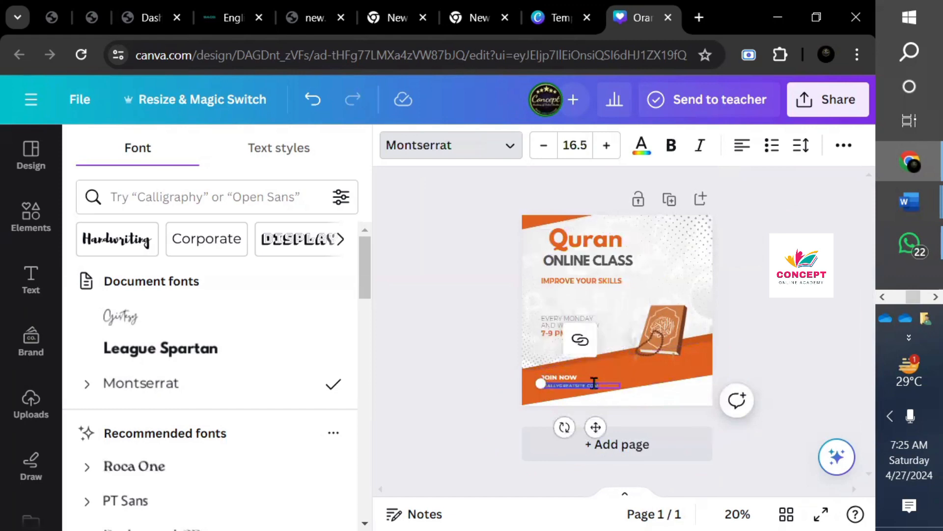
key("BackSpace")
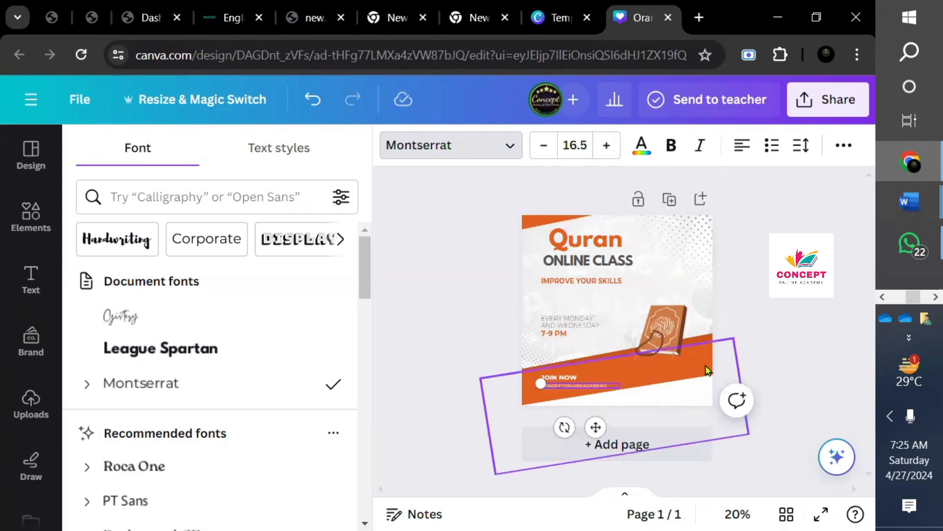
- Enlarge the EVERY MONDAY AND WEDNESDAY line and align it with the heading
left_click(573, 327)
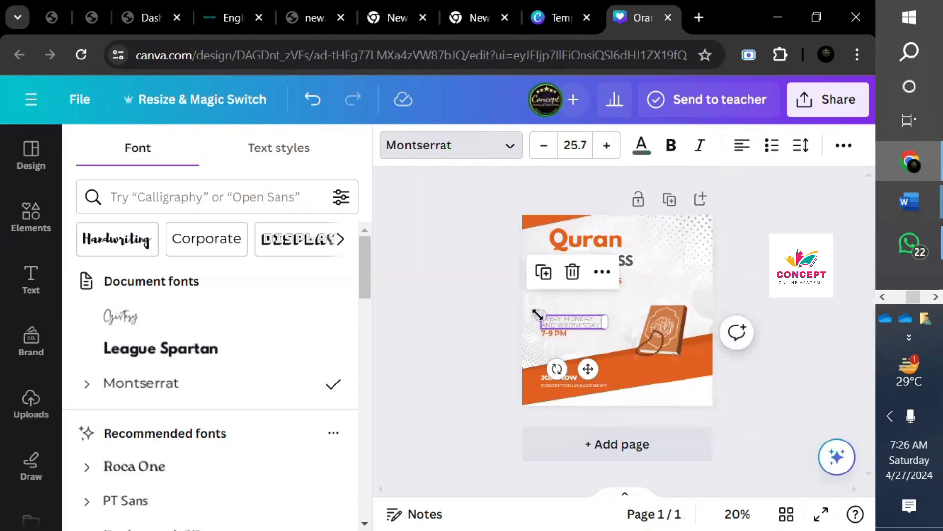
left_click_drag(541, 314, 513, 307)
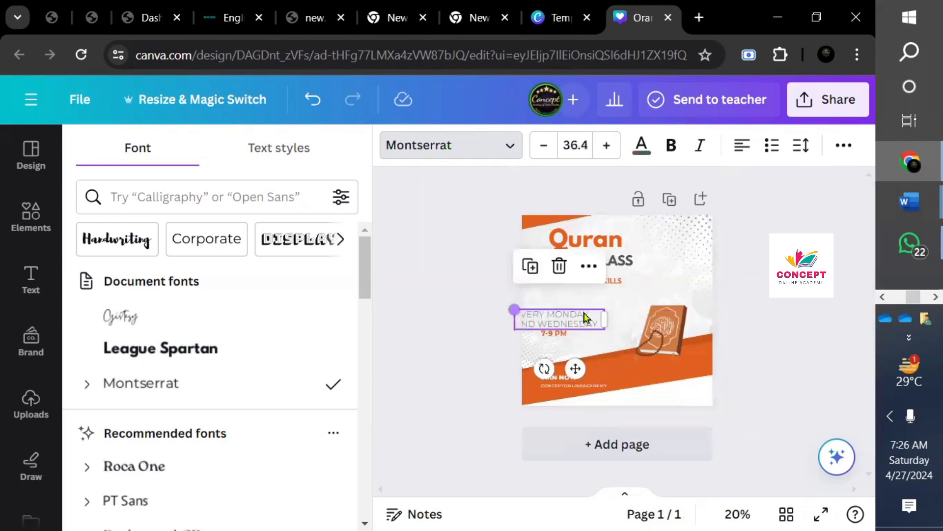
left_click_drag(563, 326, 582, 323)
- Replace the 7-9 PM time with the contact phone number
left_click(553, 335)
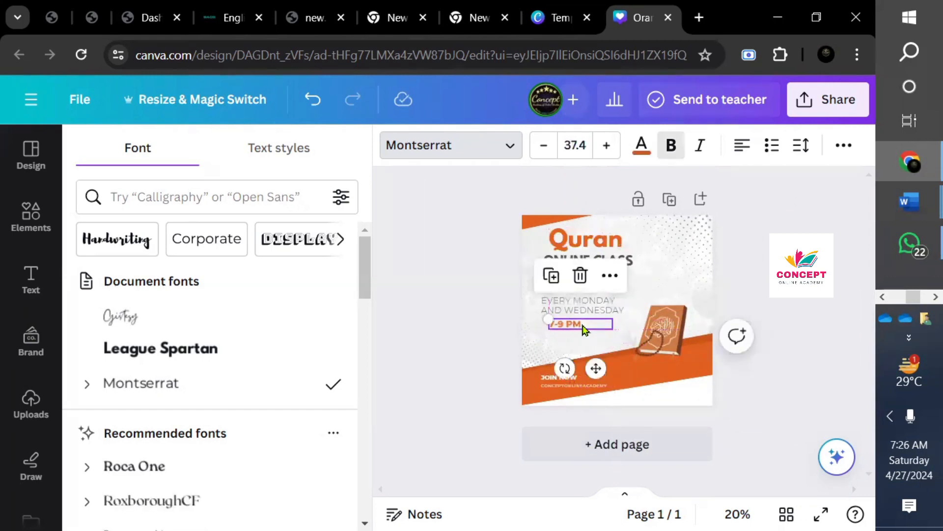
double_click(583, 325)
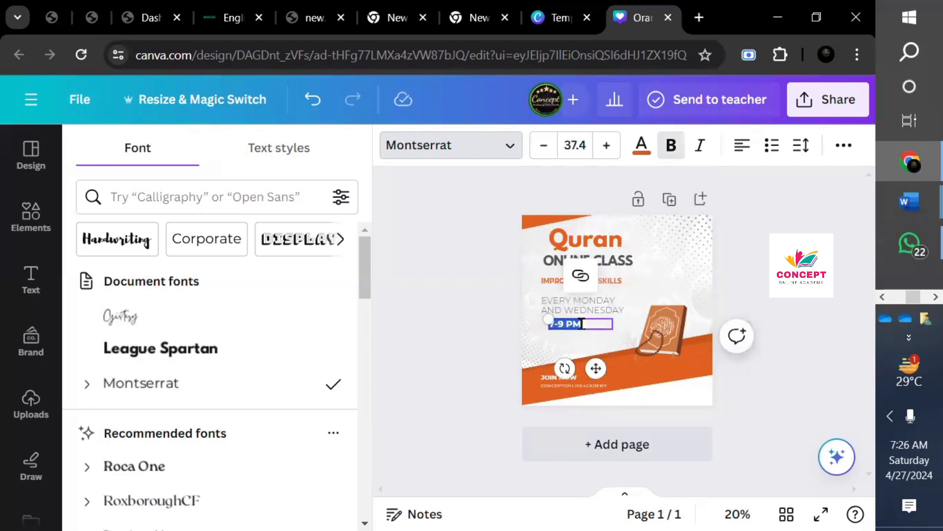
key("BackSpace")
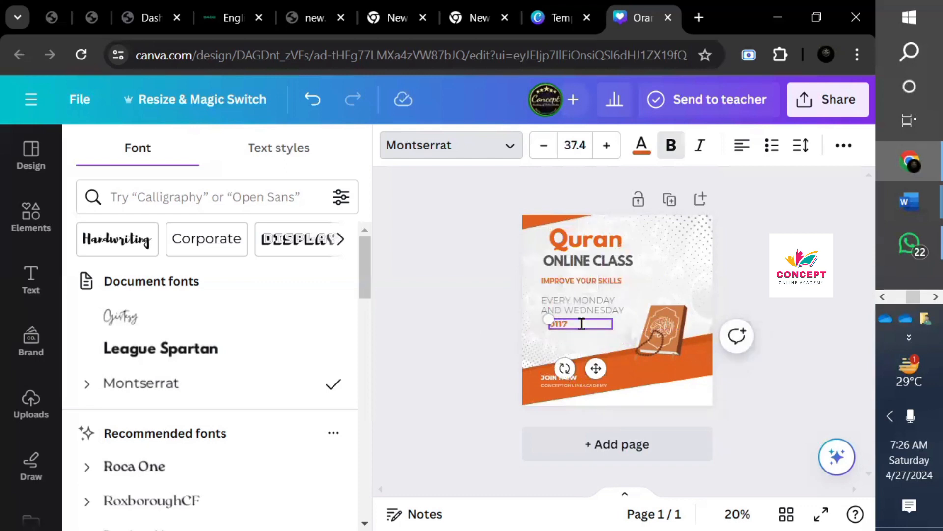
left_click(555, 324)
type("3")
left_click(781, 367)
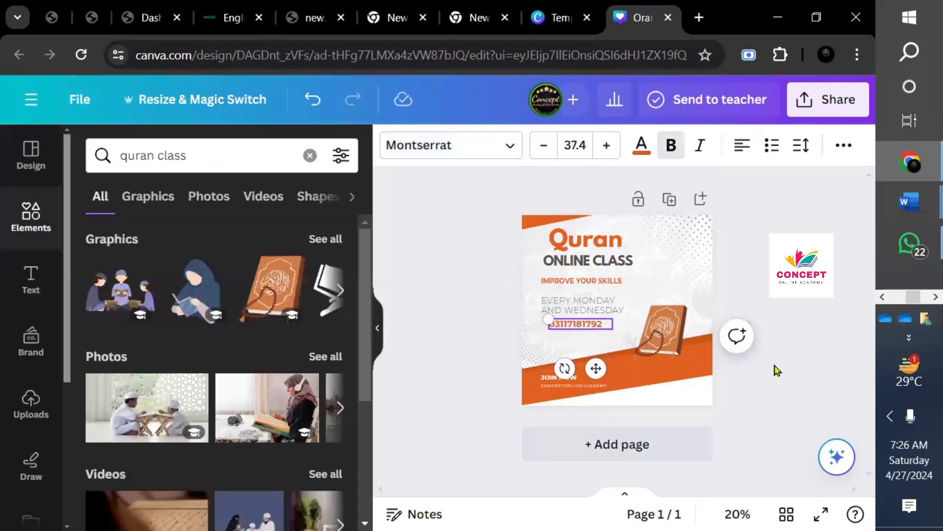
- Duplicate the Quran flyer and change the copy's script title to 'English'
left_click(746, 382)
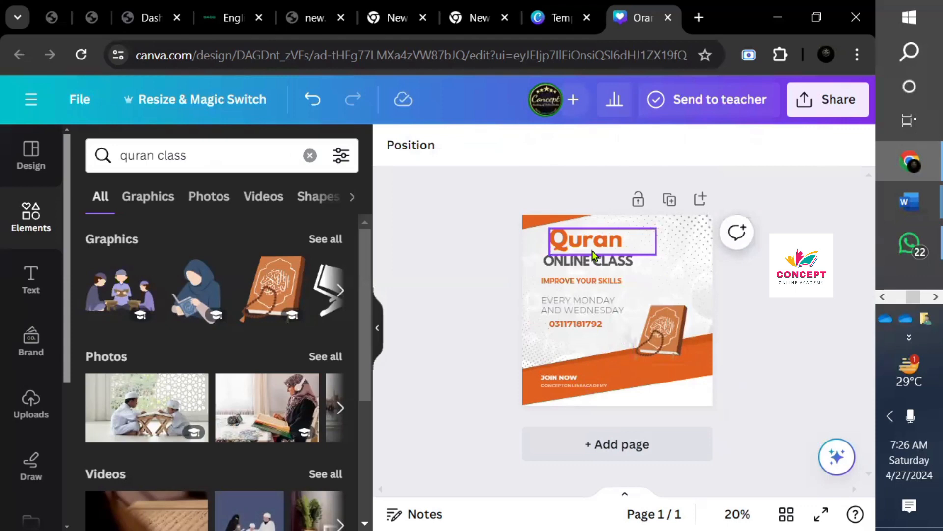
left_click(667, 201)
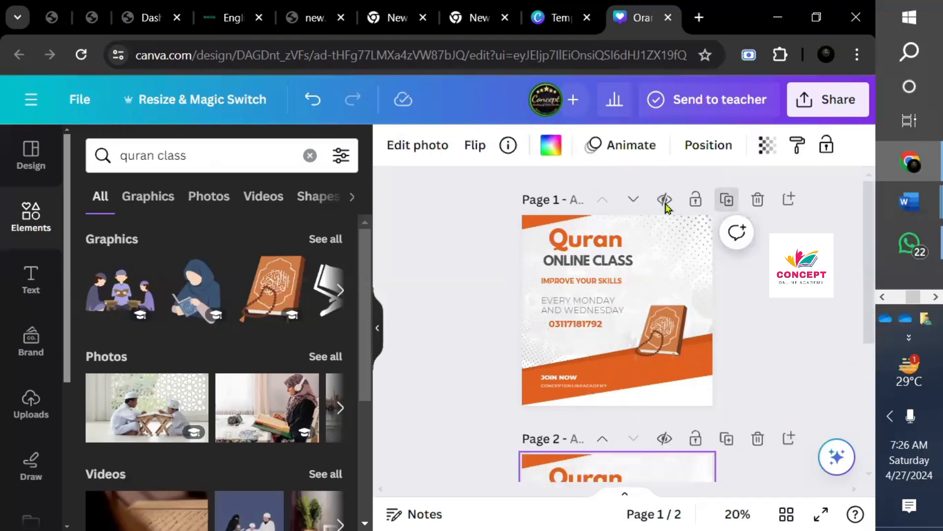
left_click(603, 241)
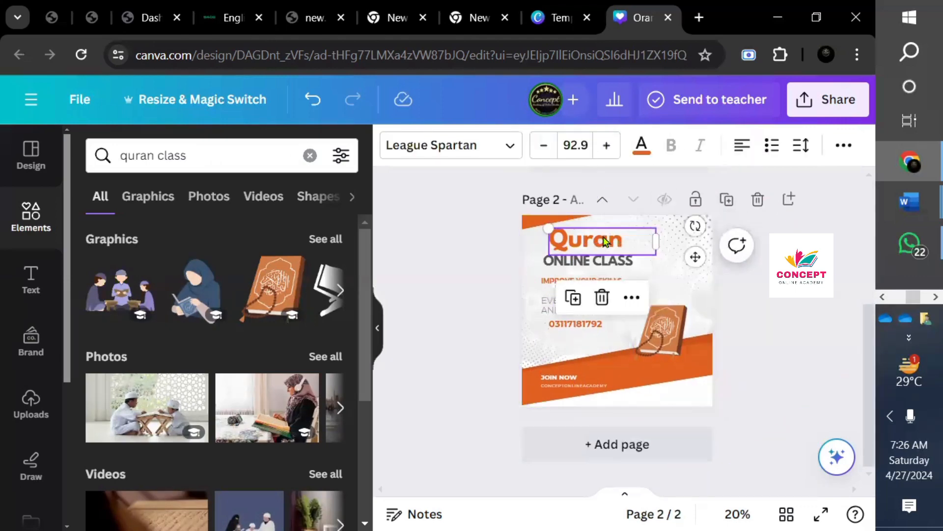
left_click(618, 236)
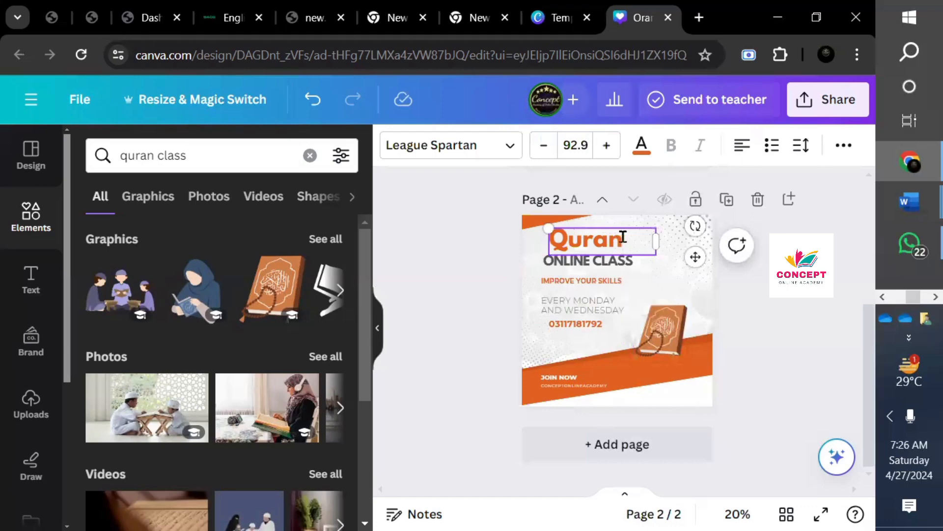
key("BackSpace")
key("BackSpace")
key("BackSpace")
key("BackSpace")
key("BackSpace")
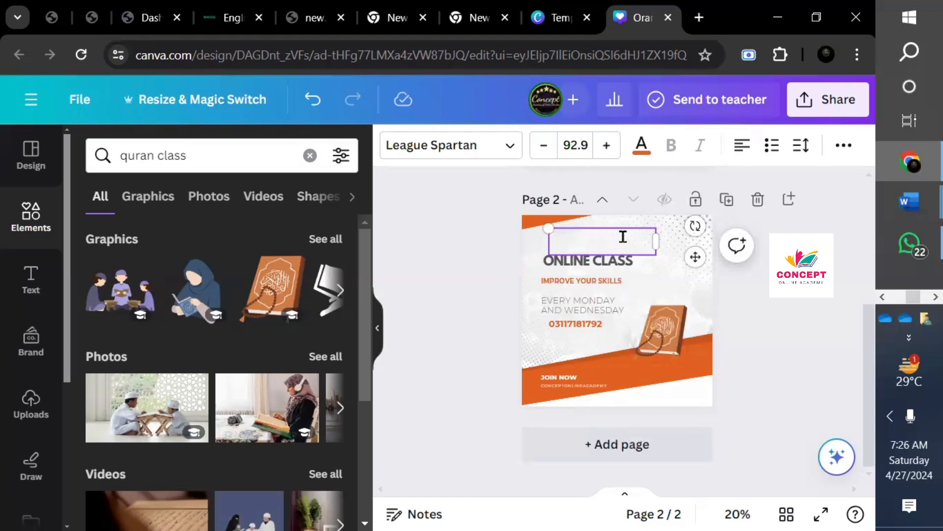
type("Engl")
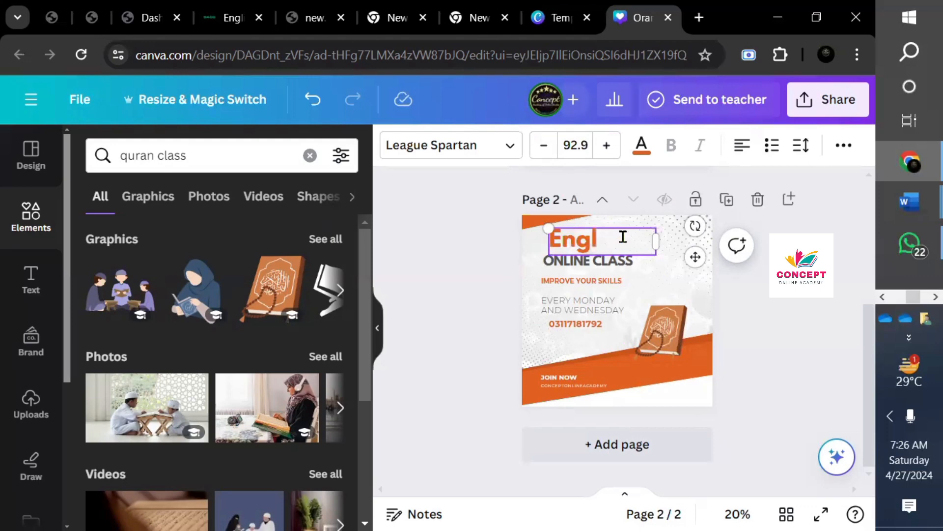
type("ish")
left_click(675, 317)
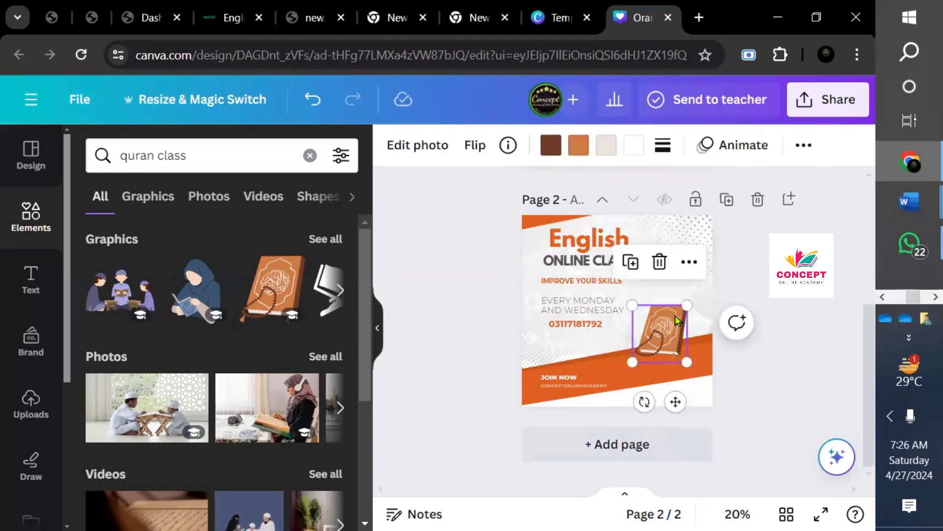
- Search Elements for 'english language' and add the Do You Speak English? sticker
left_click(310, 155)
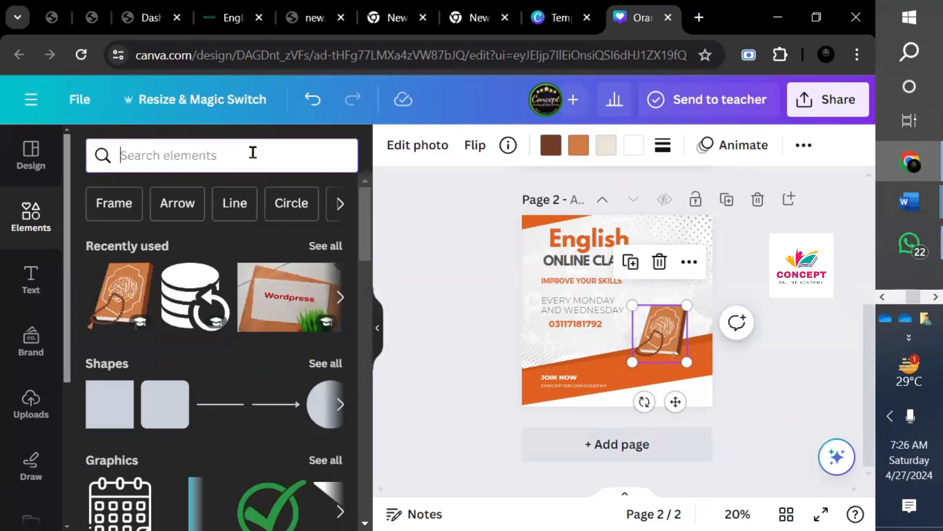
type("e")
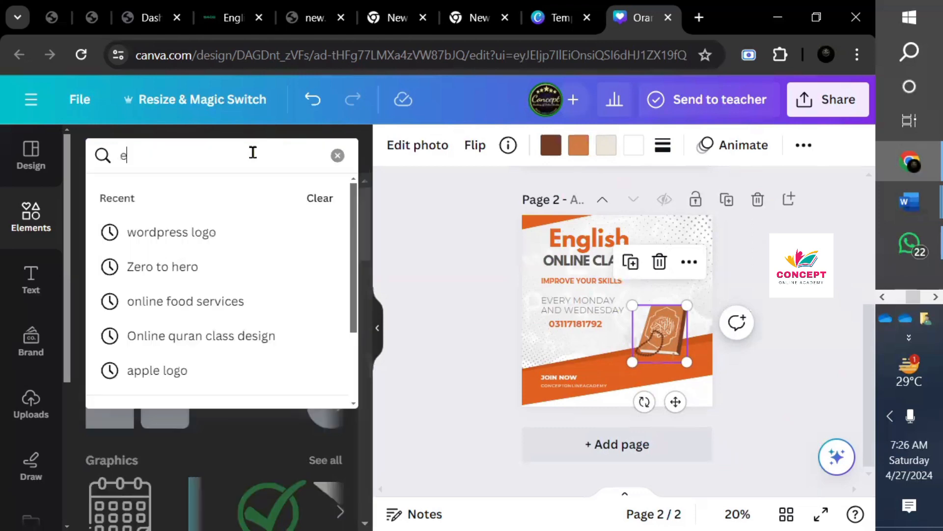
type("nglish language")
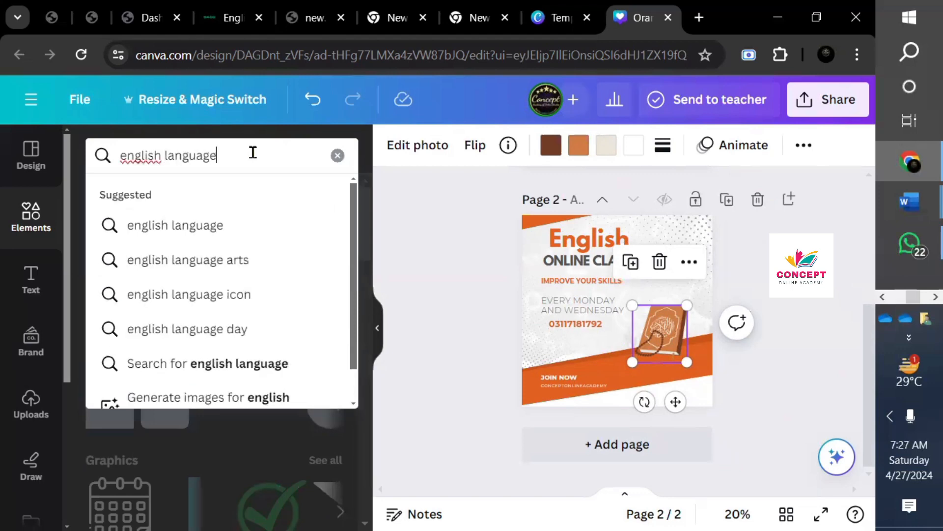
key("Return")
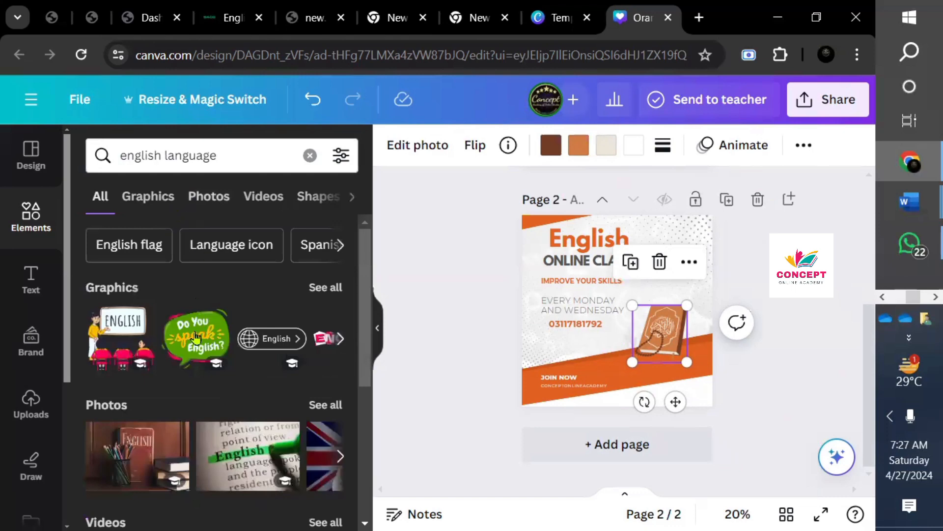
mouse_move(196, 337)
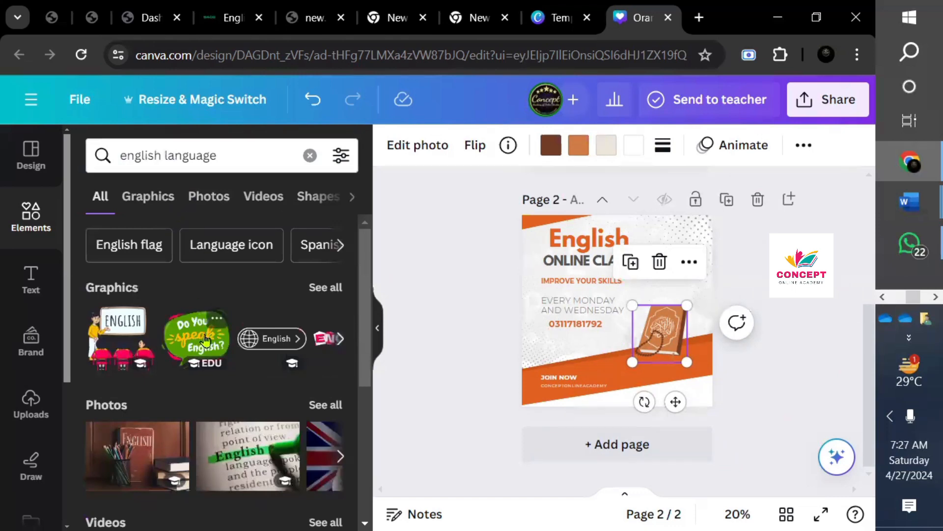
left_click(205, 339)
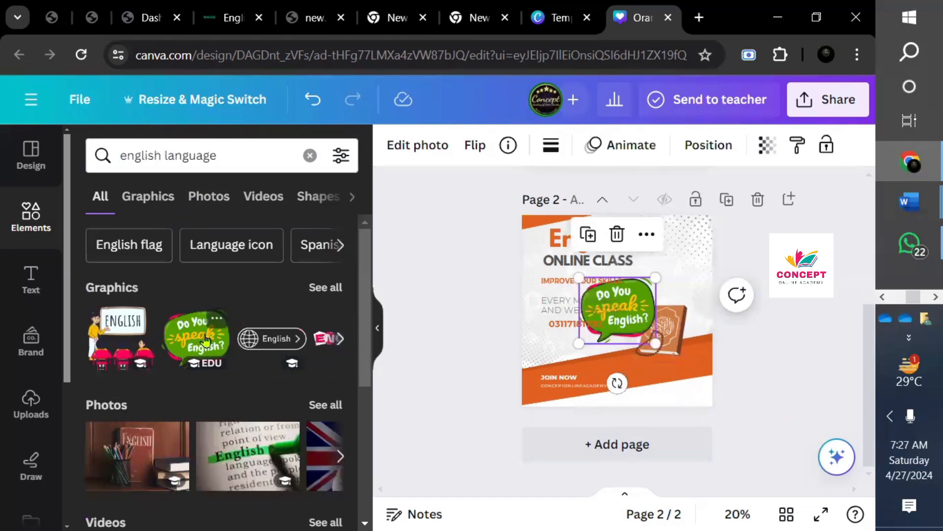
- Delete the book image and move the sticker toward the lower right of the page
left_click(677, 323)
left_click(659, 262)
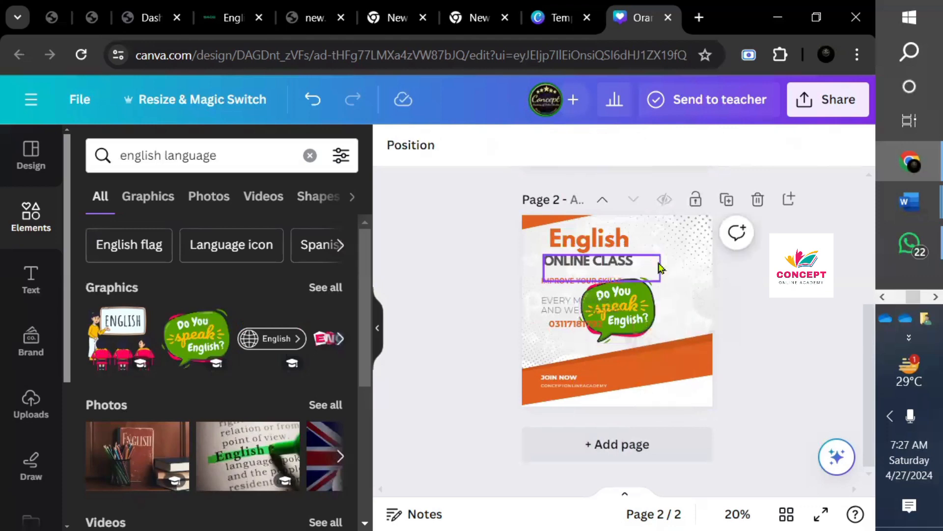
left_click(624, 316)
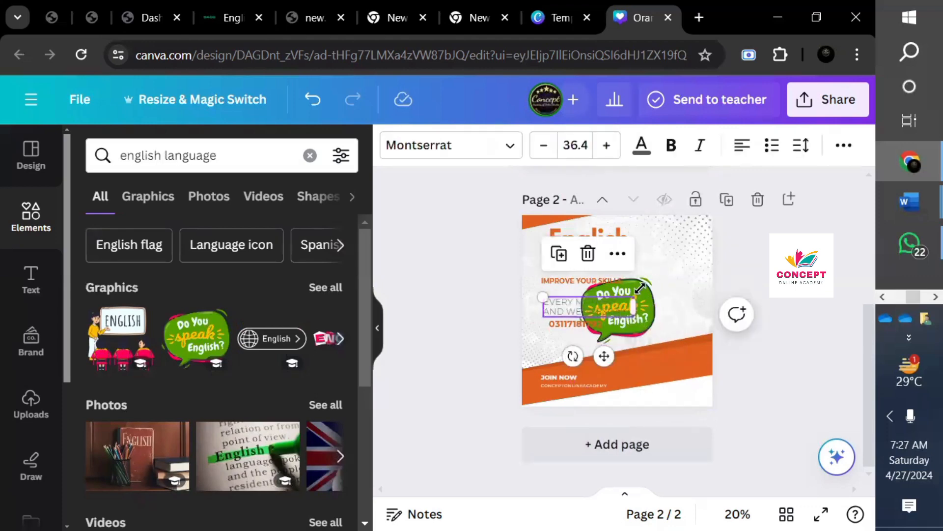
left_click_drag(628, 331, 672, 359)
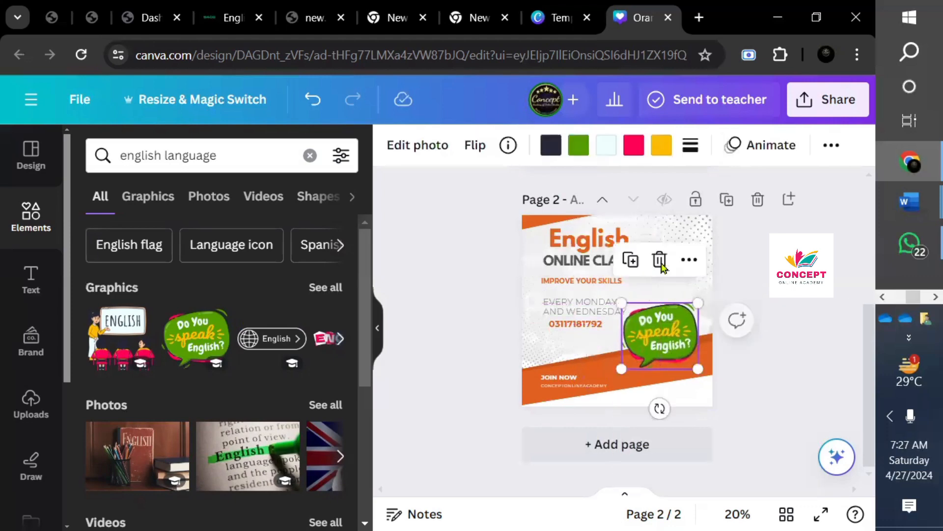
- Try a brown colour on the sticker, then undo it and the sticker's last move
left_click(634, 147)
left_click(290, 246)
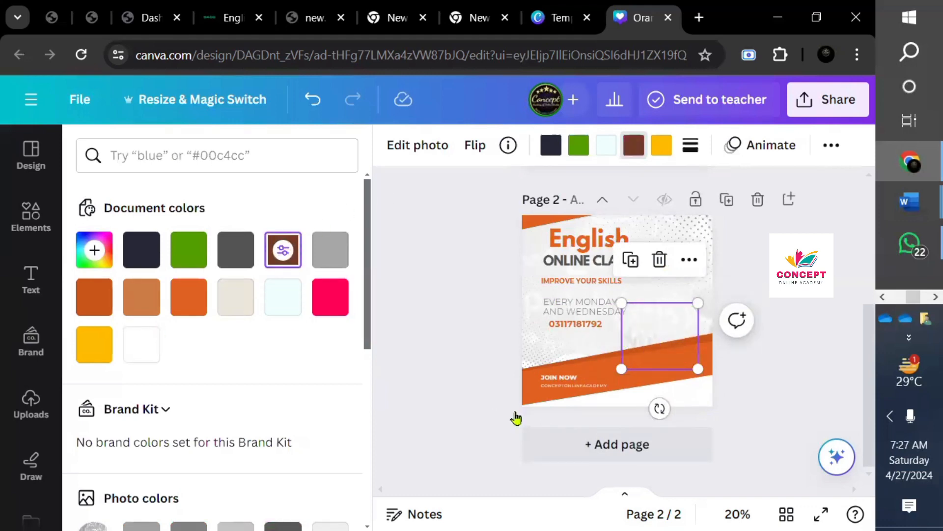
key("ctrl+z")
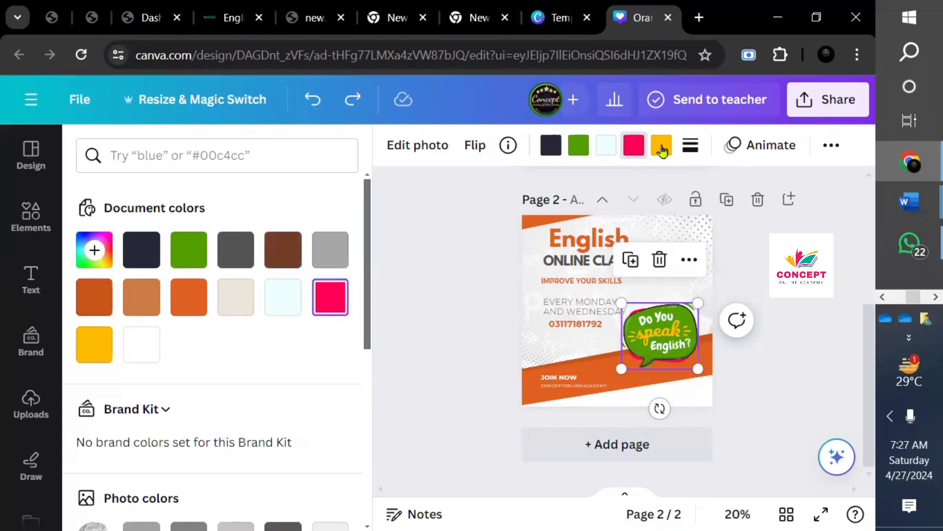
key("ctrl+z")
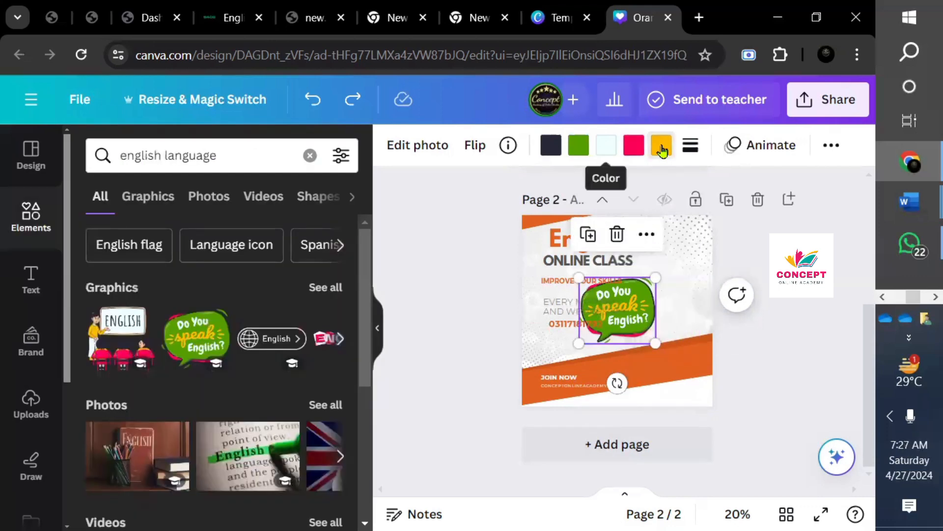
- Move the sticker lower right and recolour its yellow to the #e16020 orange
left_click(662, 148)
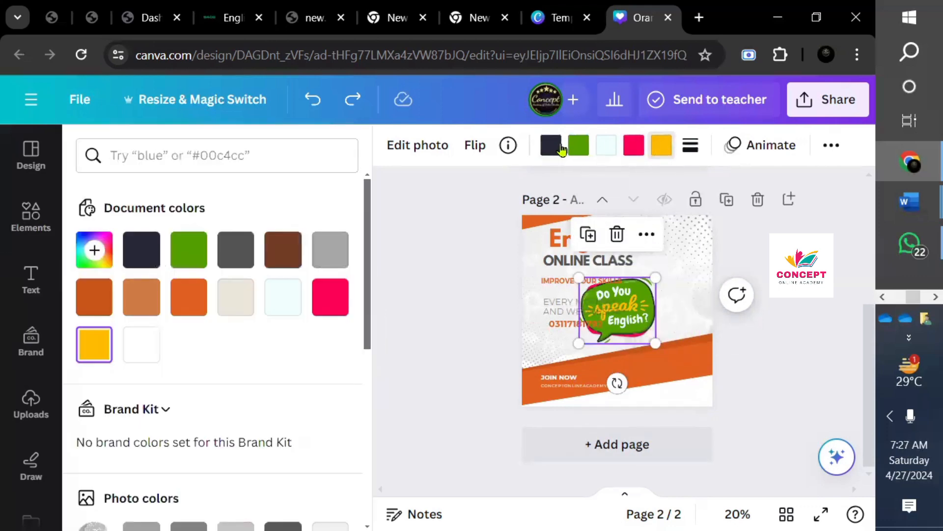
left_click(284, 298)
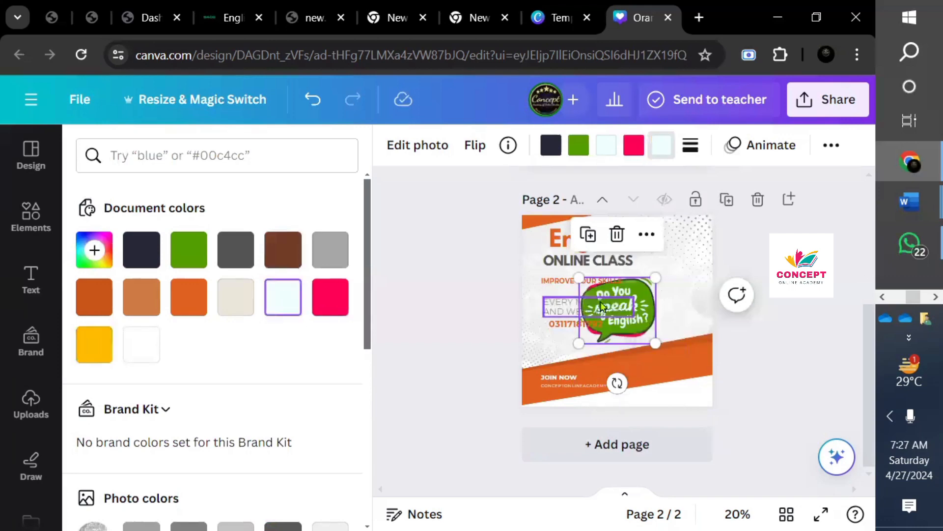
left_click_drag(637, 305, 681, 324)
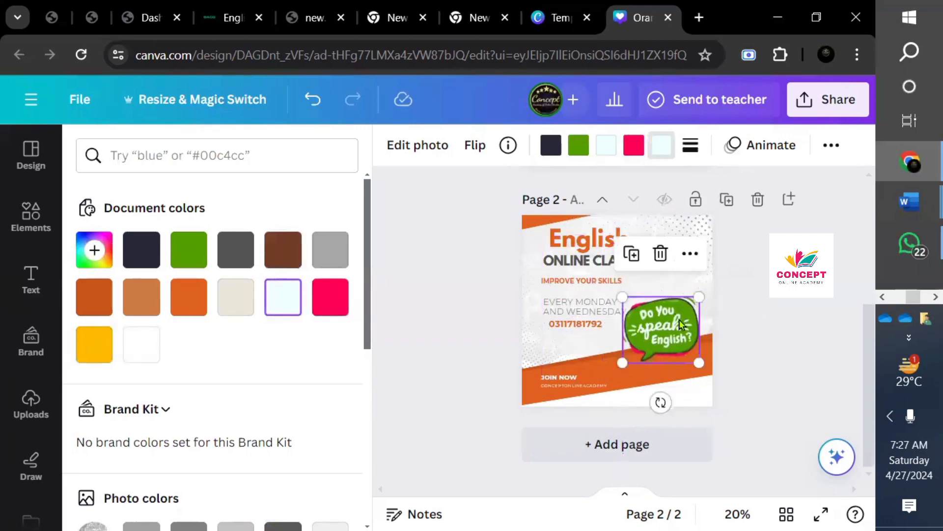
left_click(94, 352)
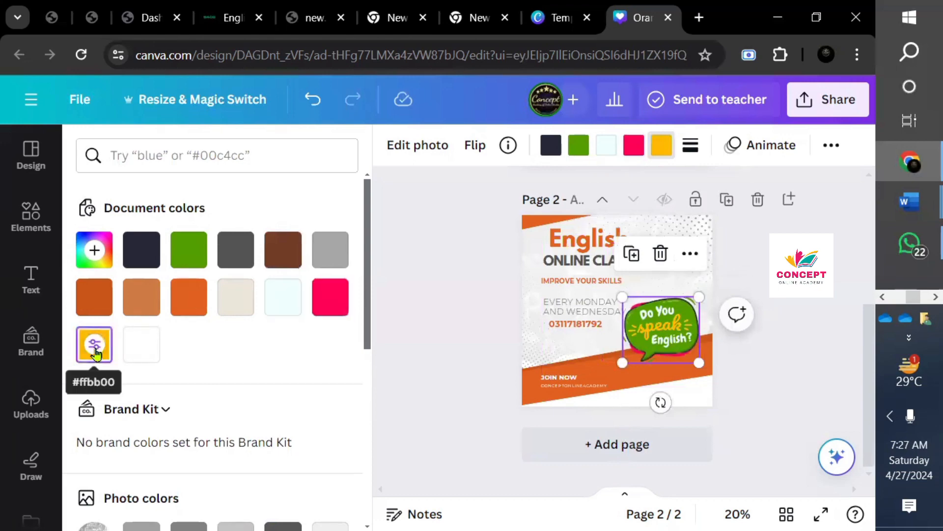
left_click(186, 296)
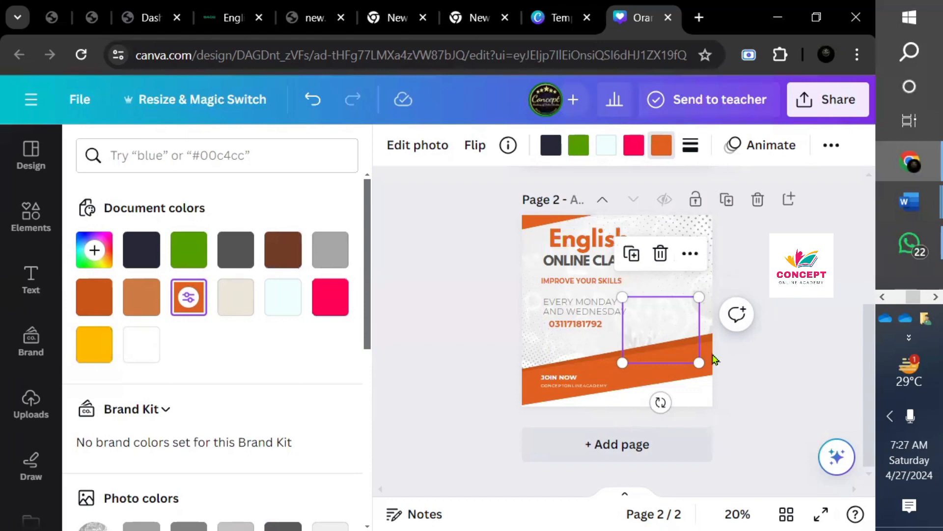
left_click(603, 315)
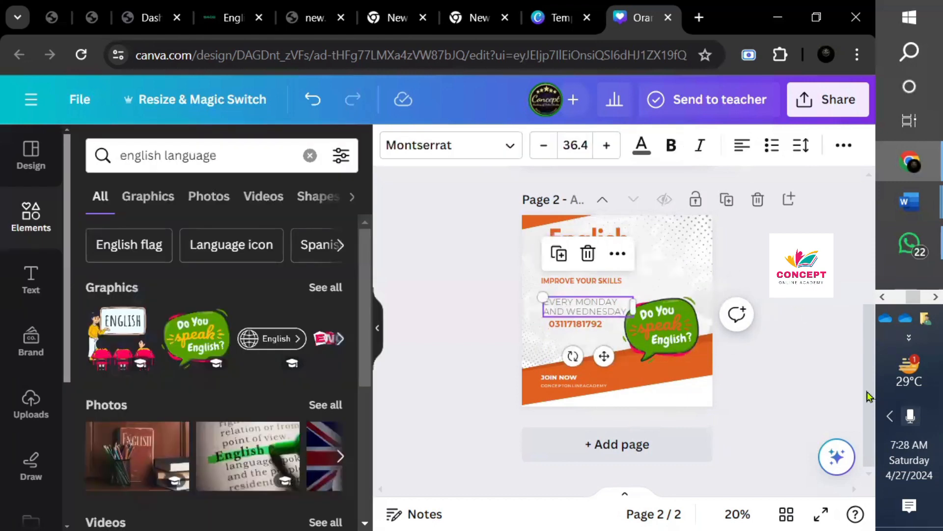
- Duplicate the English post as page 3 and retype its heading as 'computer' on one line
left_click(727, 200)
left_click(632, 240)
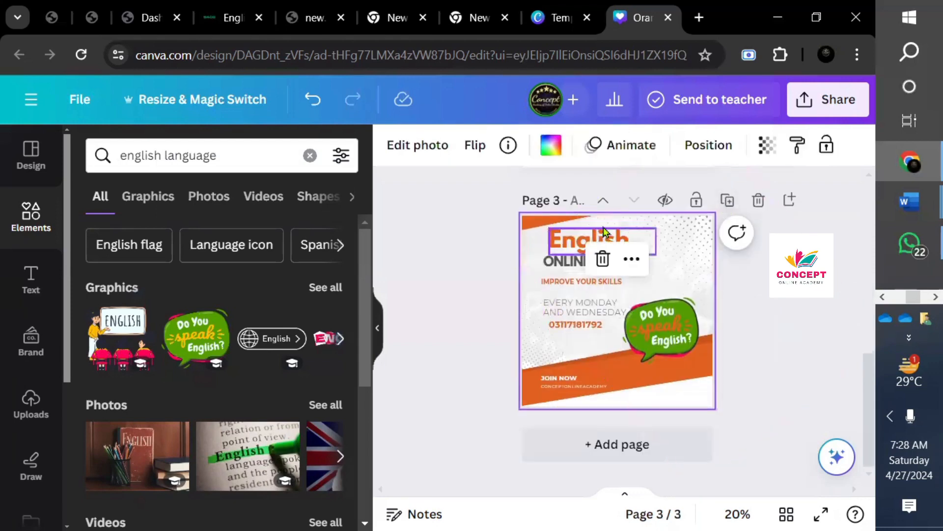
left_click(631, 234)
key("BackSpace")
key("BackSpace")
key("BackSpace")
key("BackSpace")
key("BackSpace")
key("BackSpace")
key("BackSpace")
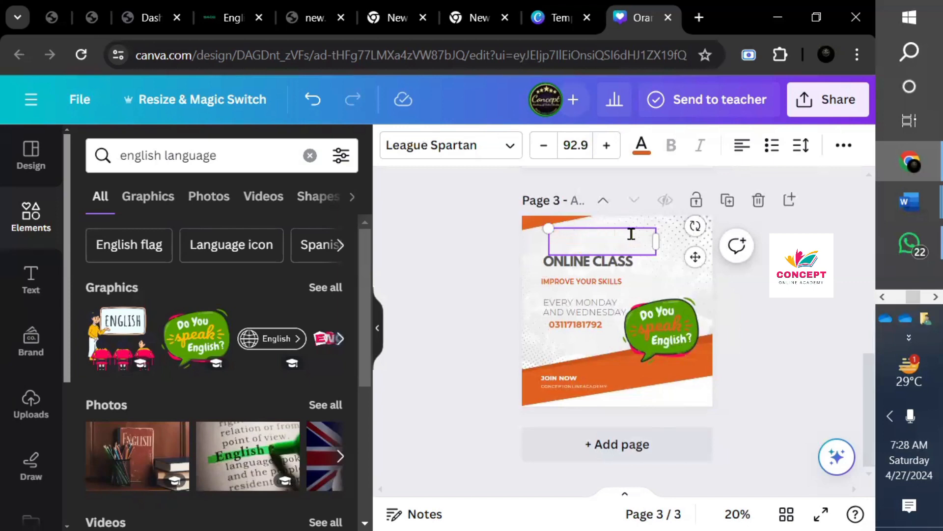
type("computer")
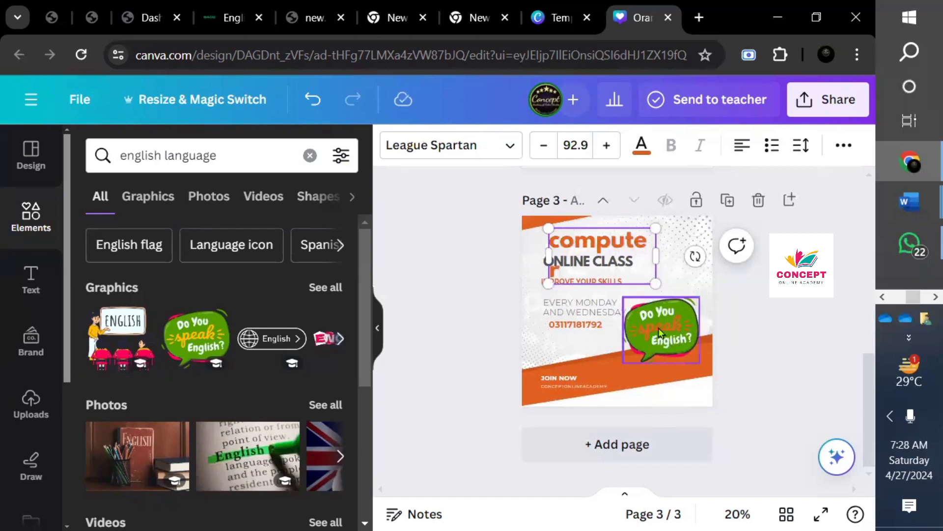
left_click_drag(657, 253, 700, 259)
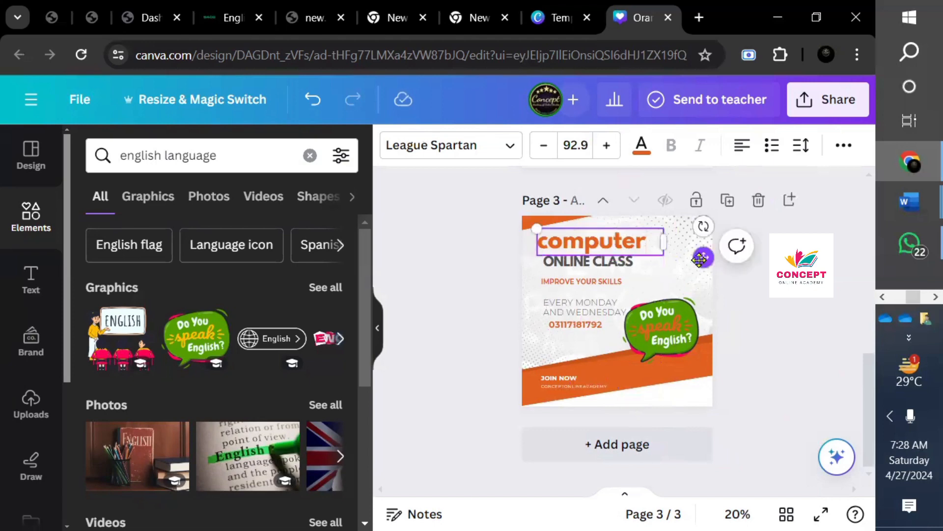
left_click(676, 320)
- Search Elements for 'computer class' and add the computer illustration and the lightbulb-and-books graphic
left_click(231, 153)
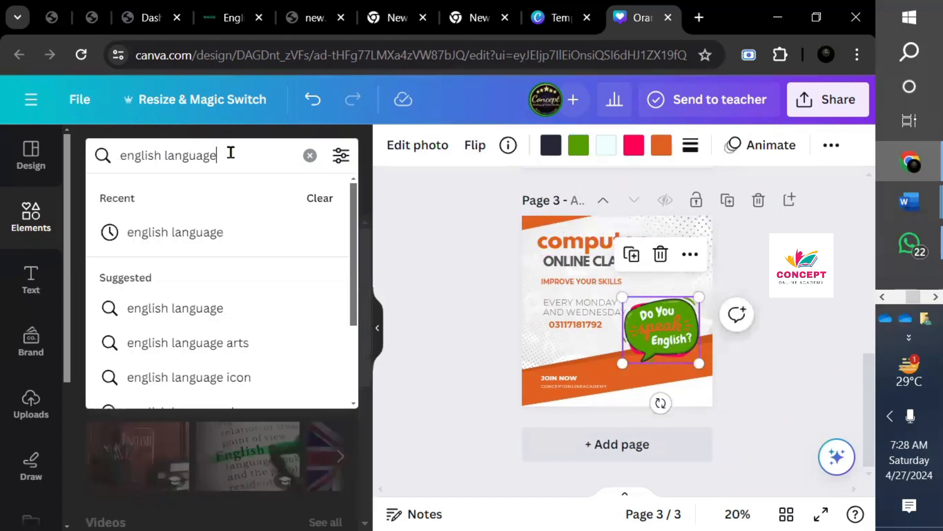
key("BackSpace")
key("BackSpace")
key("BackSpace")
key("BackSpace")
key("BackSpace")
key("BackSpace")
key("BackSpace")
key("BackSpace")
key("BackSpace")
key("BackSpace")
key("BackSpace")
key("BackSpace")
key("BackSpace")
key("BackSpace")
key("BackSpace")
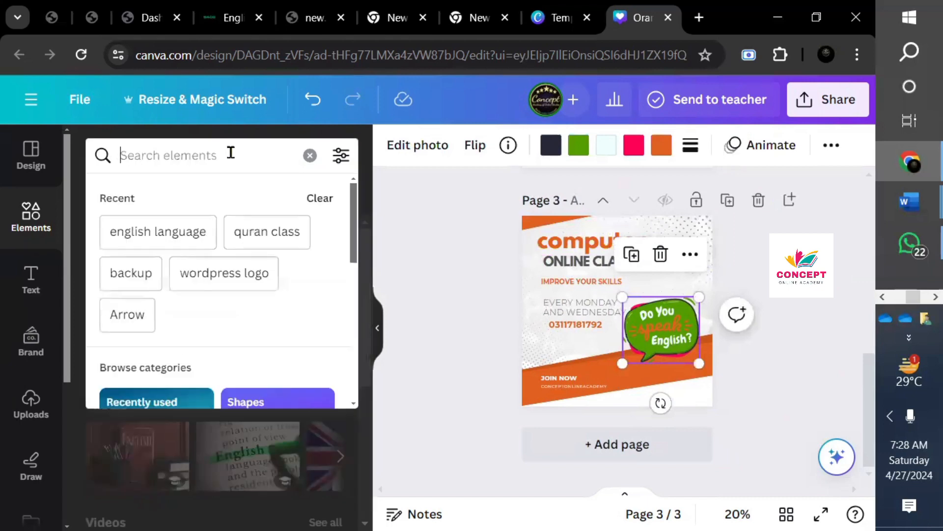
type("comput")
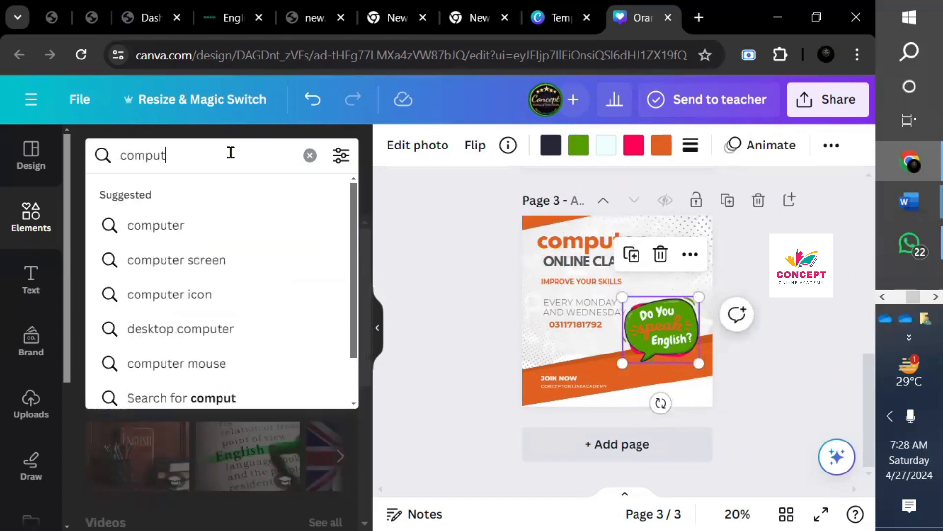
type("er class")
key("Return")
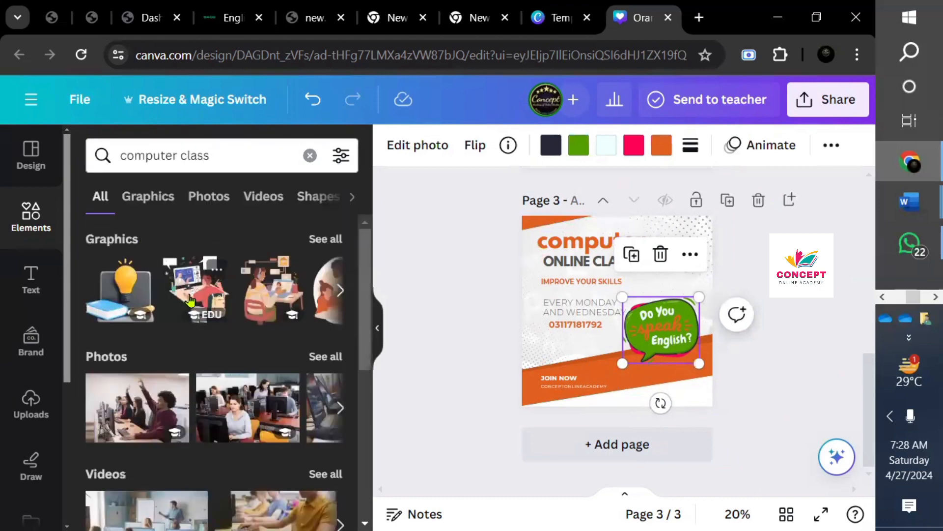
left_click(191, 300)
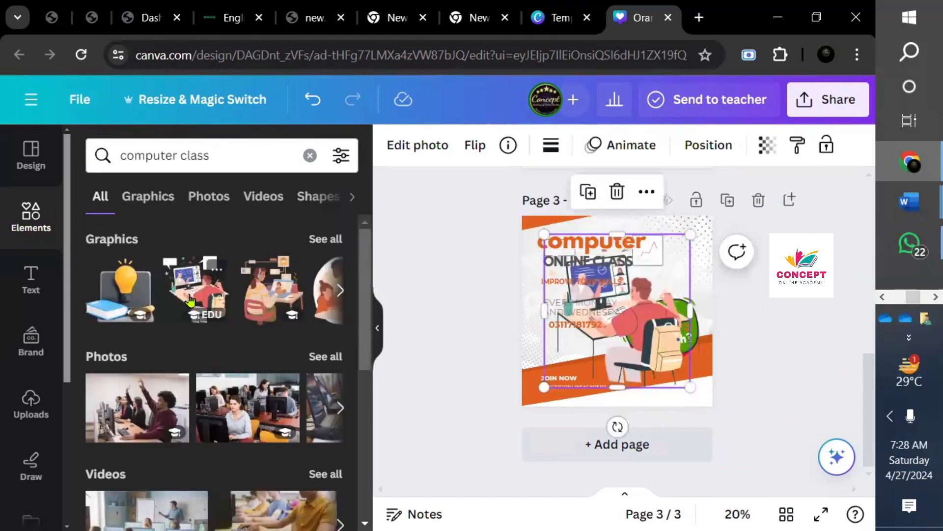
left_click(139, 301)
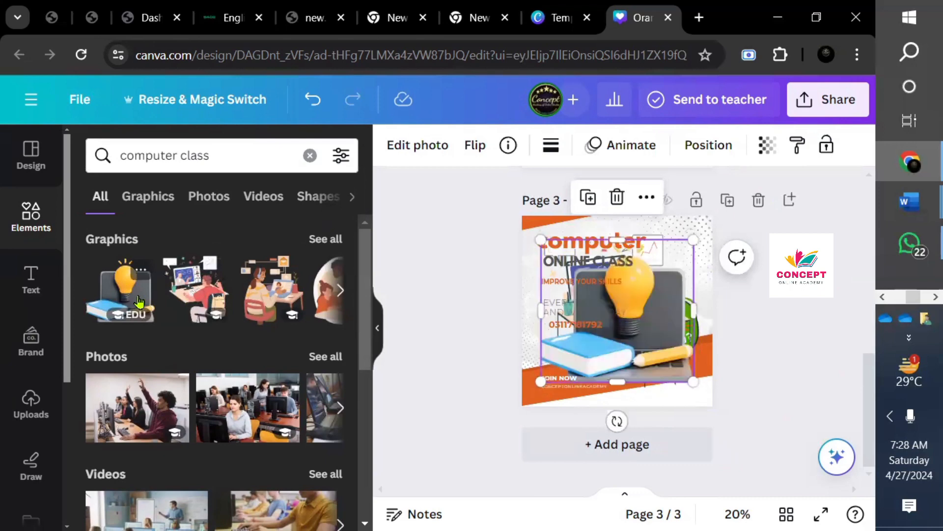
- Delete the speech bubble and computer illustration, then shrink the lightbulb graphic into the lower right
left_click(633, 316)
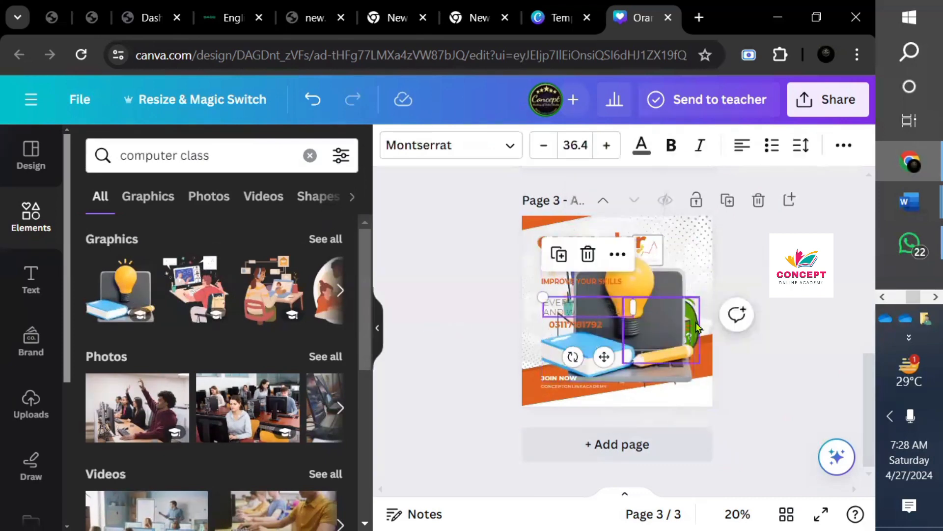
left_click(697, 326)
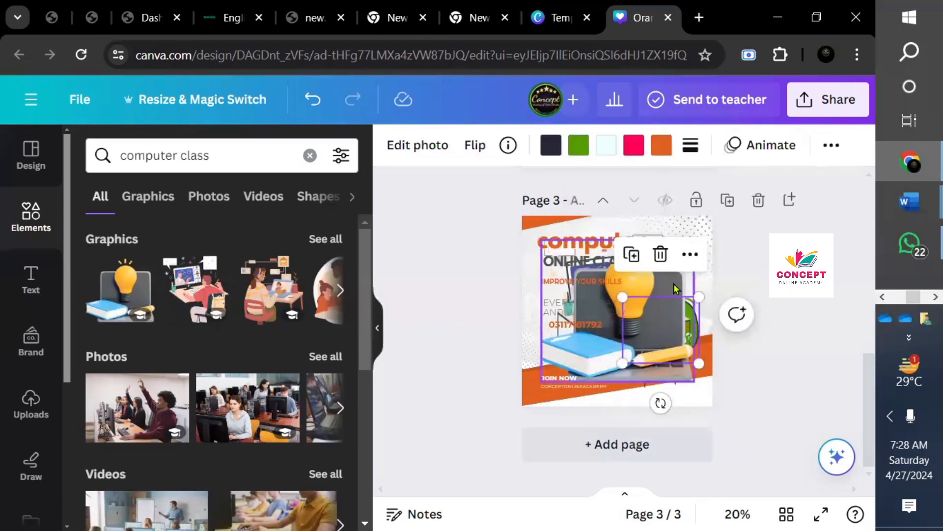
left_click(658, 253)
left_click_drag(646, 337, 684, 343)
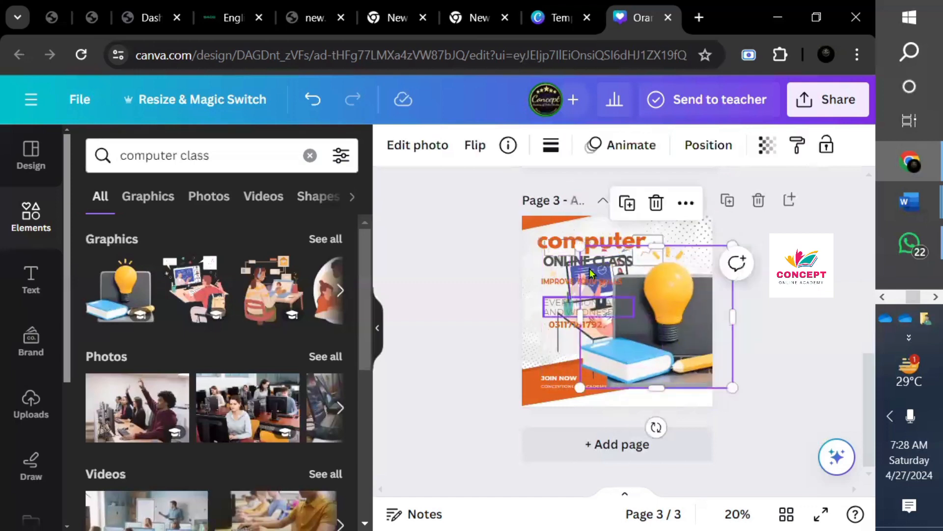
left_click_drag(572, 242, 634, 311)
left_click(619, 341)
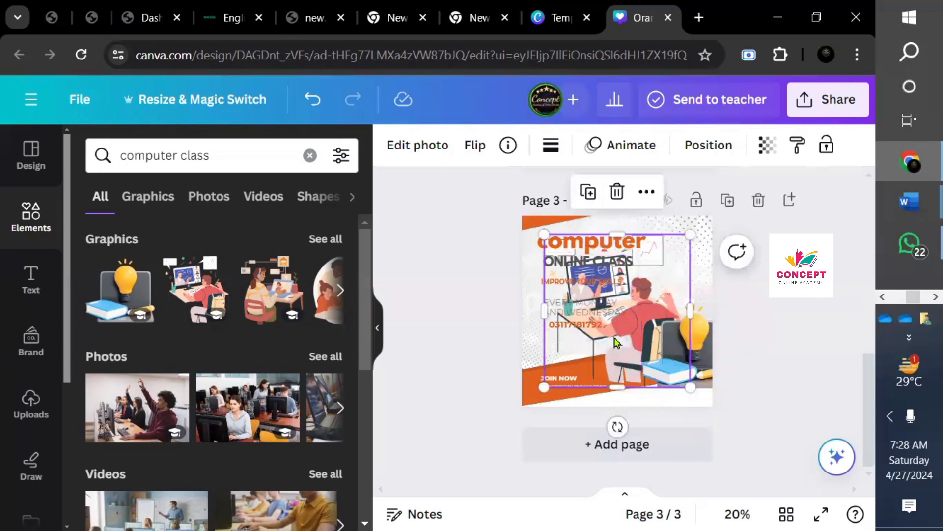
left_click(617, 193)
left_click(683, 349)
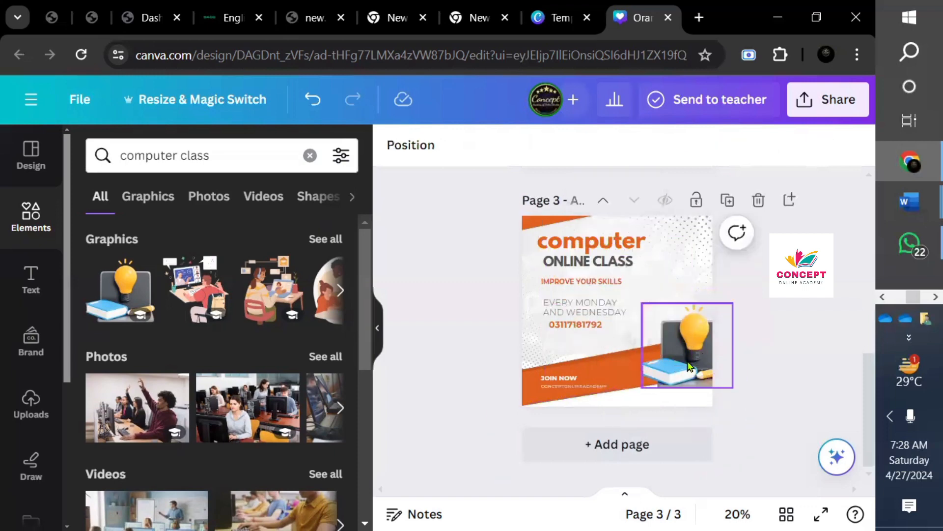
left_click_drag(683, 350, 657, 331)
left_click(758, 378)
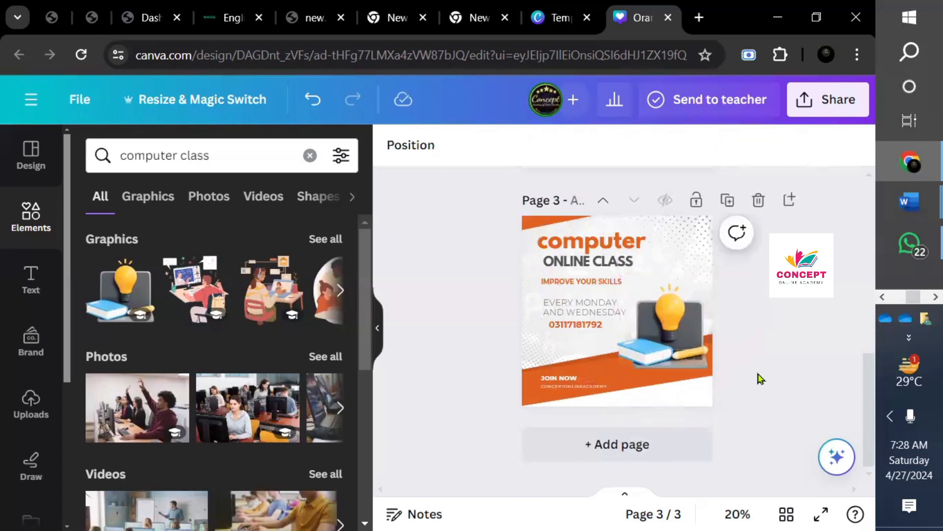
- Duplicate the computer post as page 4 and scroll up to review the pages
left_click(728, 201)
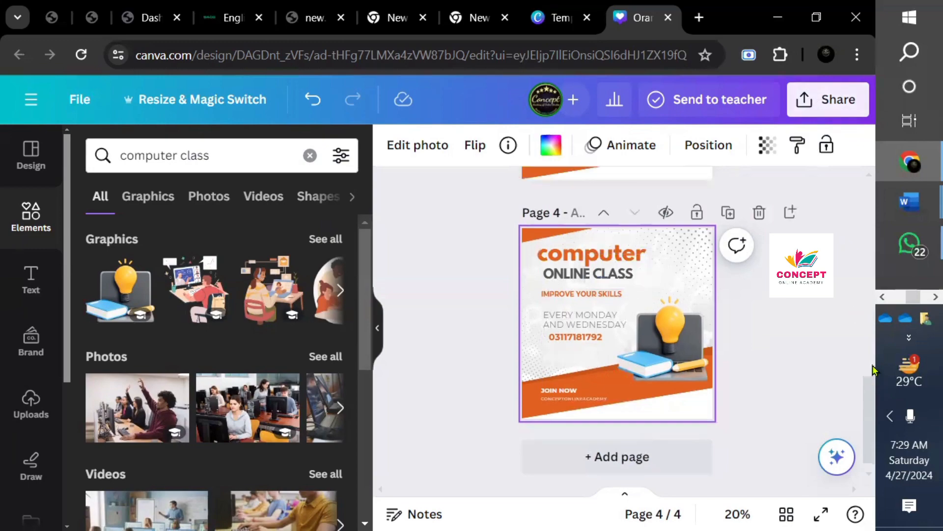
left_click_drag(872, 373, 840, 293)
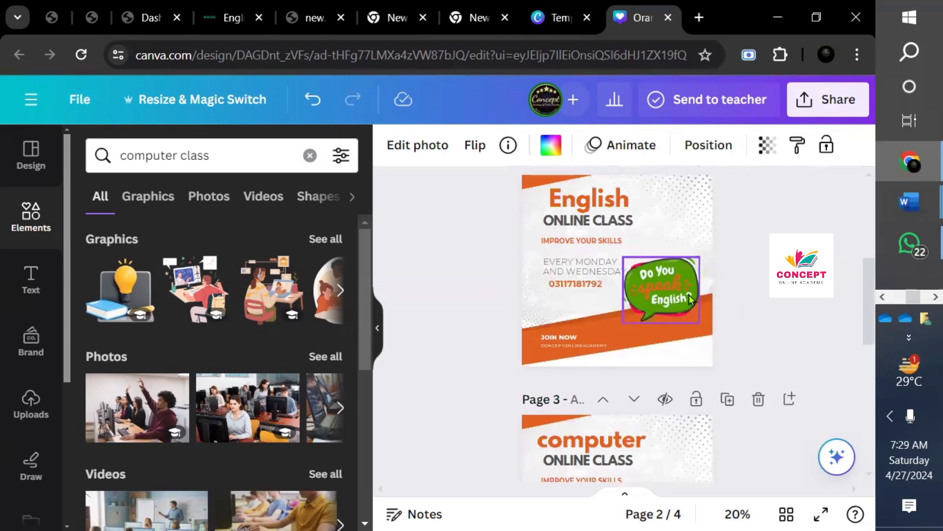
- Open the Share panel's Download options, which are set to export all 4 pages
left_click(825, 112)
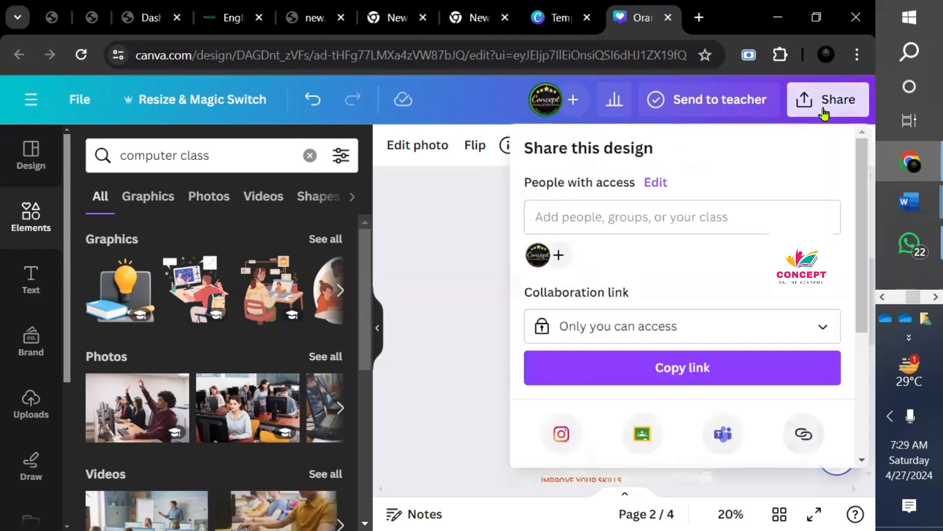
left_click_drag(861, 270, 852, 394)
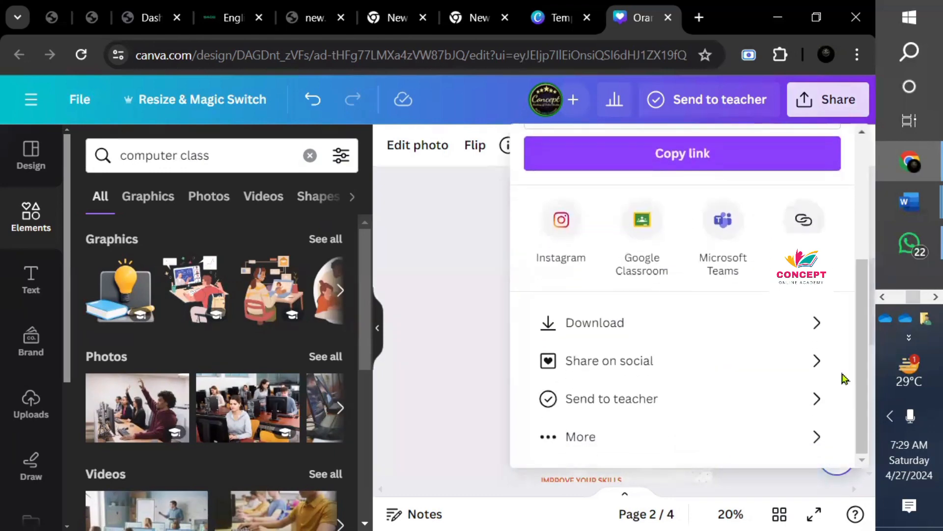
left_click(817, 325)
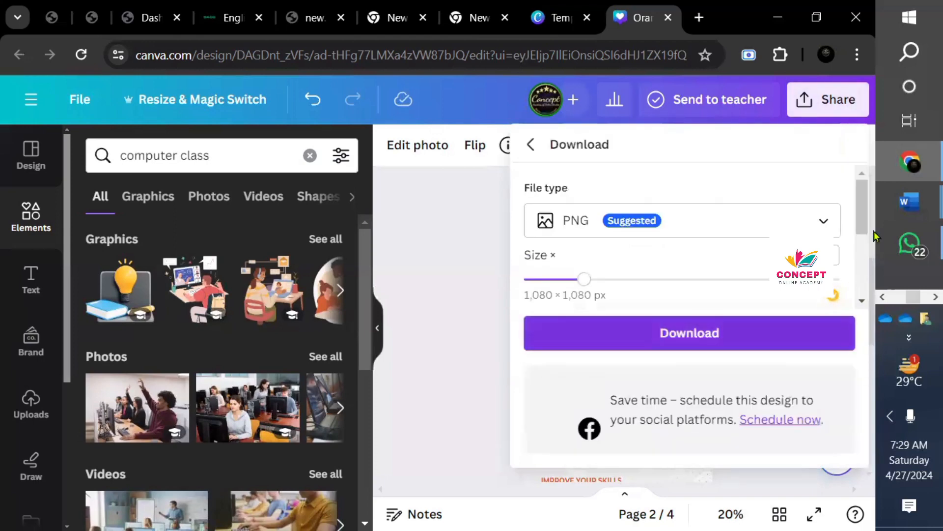
left_click_drag(866, 212, 868, 278)
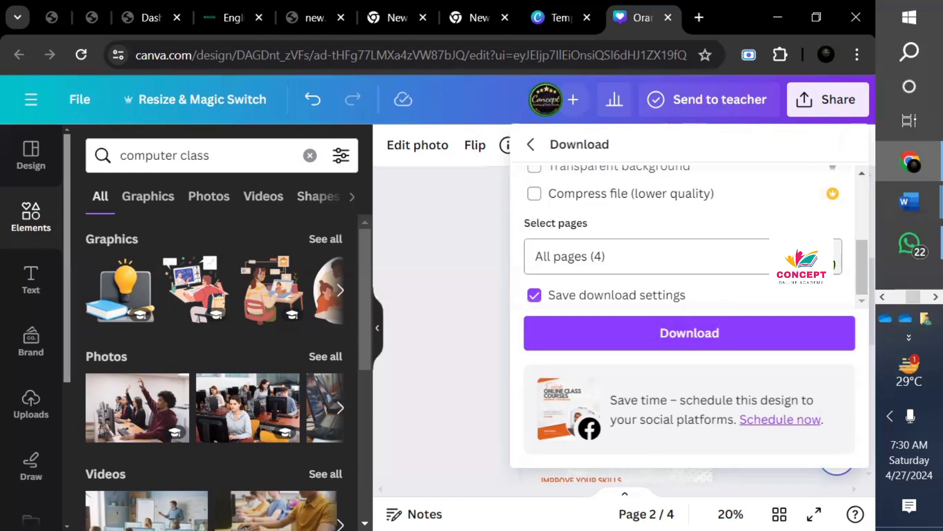
- Uncheck Pages 1 and 3 so the PNG download includes only Page 2
left_click(802, 256)
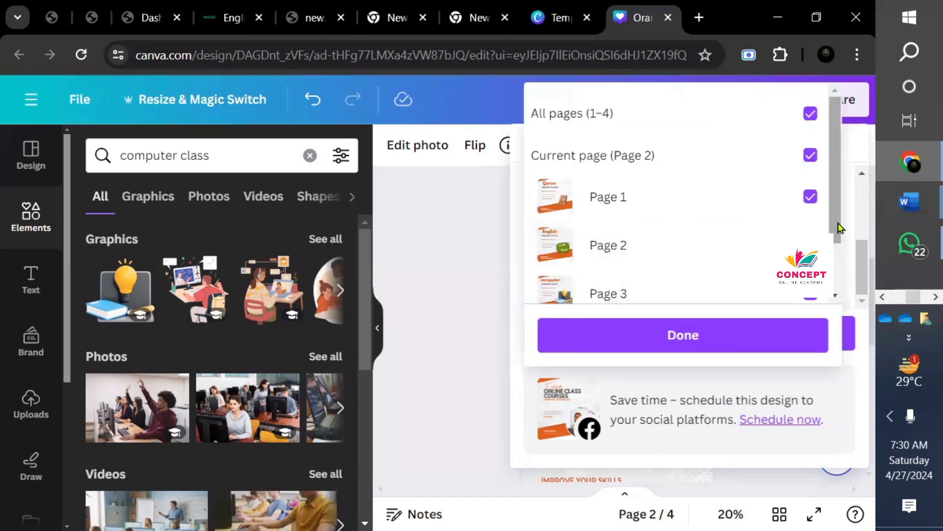
scroll(841, 270, "down", 1)
scroll(841, 270, "down", 1)
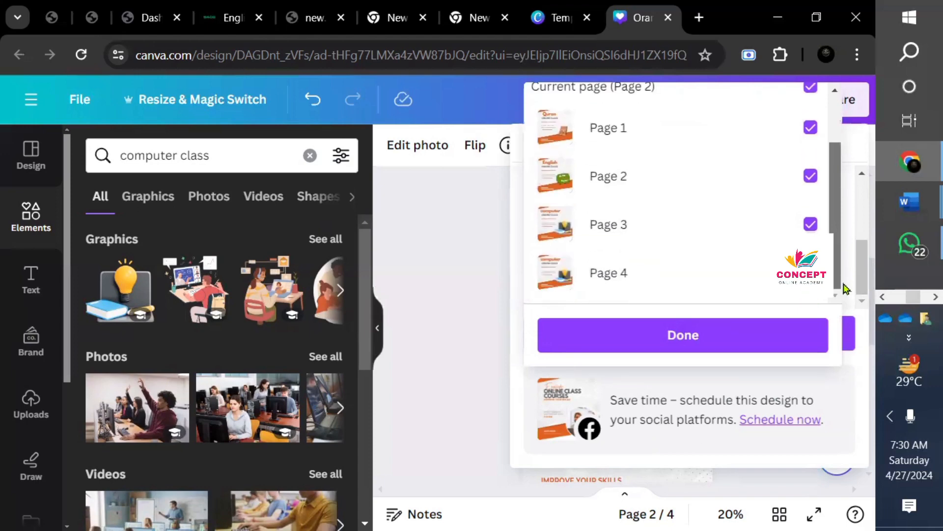
left_click(762, 334)
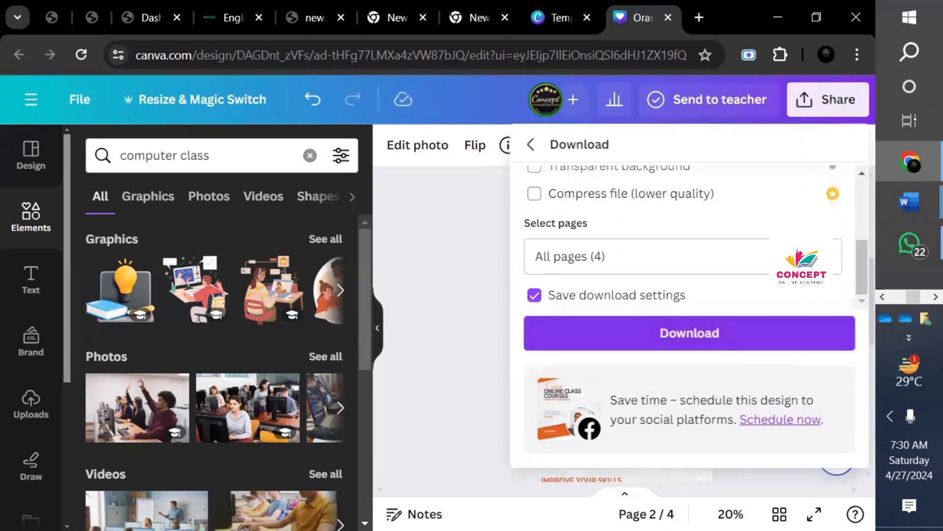
left_click(802, 256)
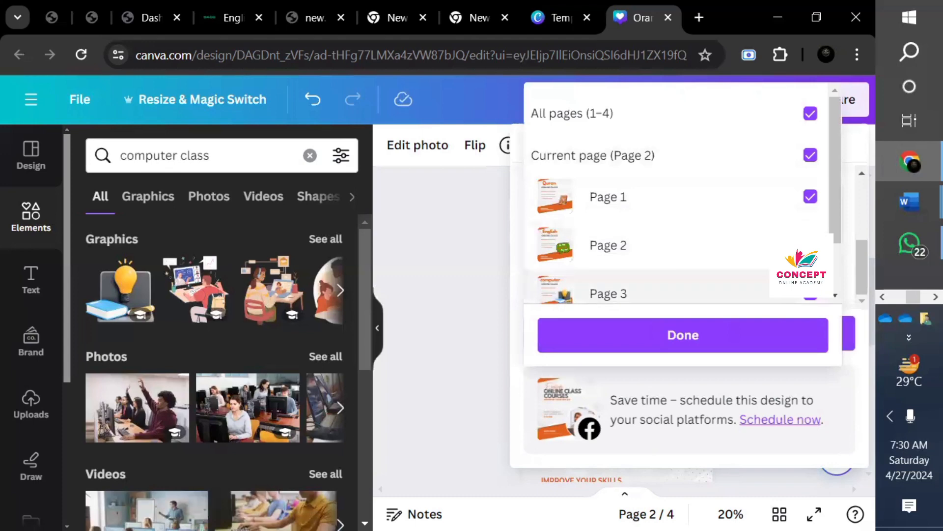
left_click(807, 204)
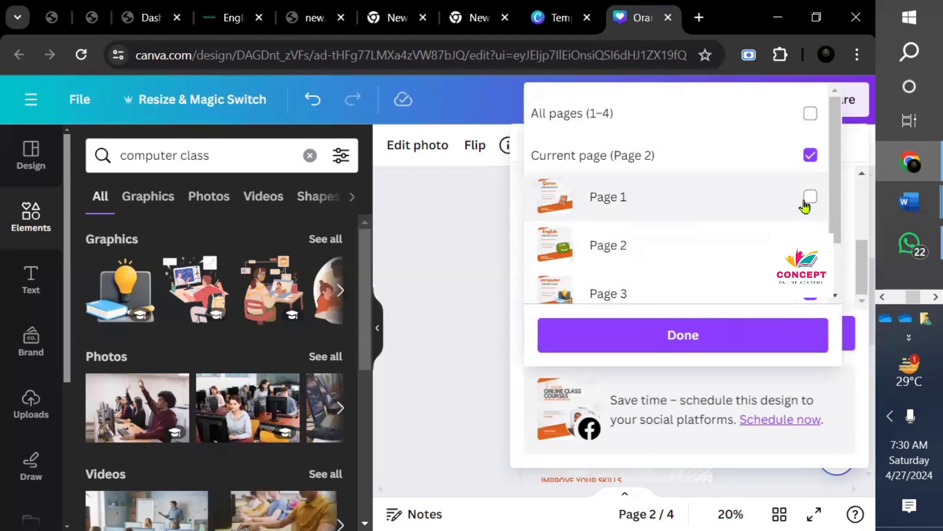
left_click(809, 292)
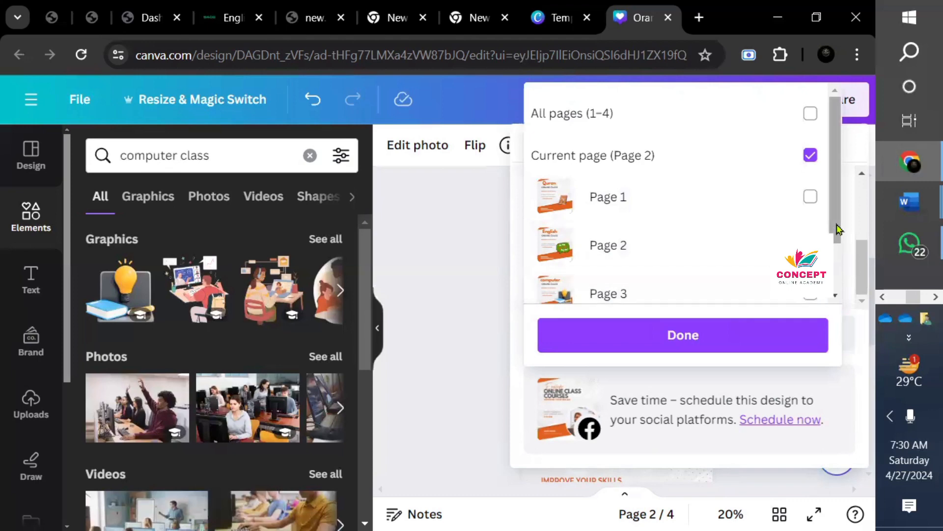
left_click_drag(838, 229, 838, 275)
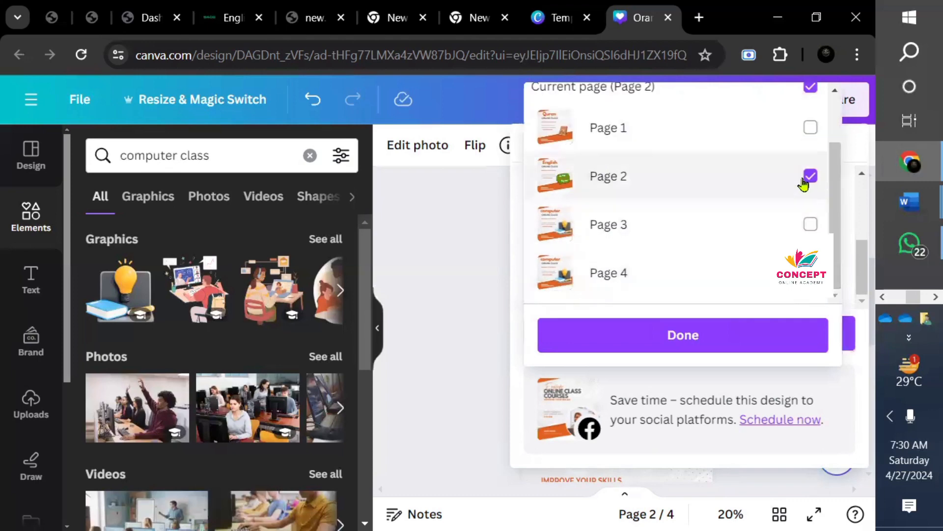
left_click(698, 335)
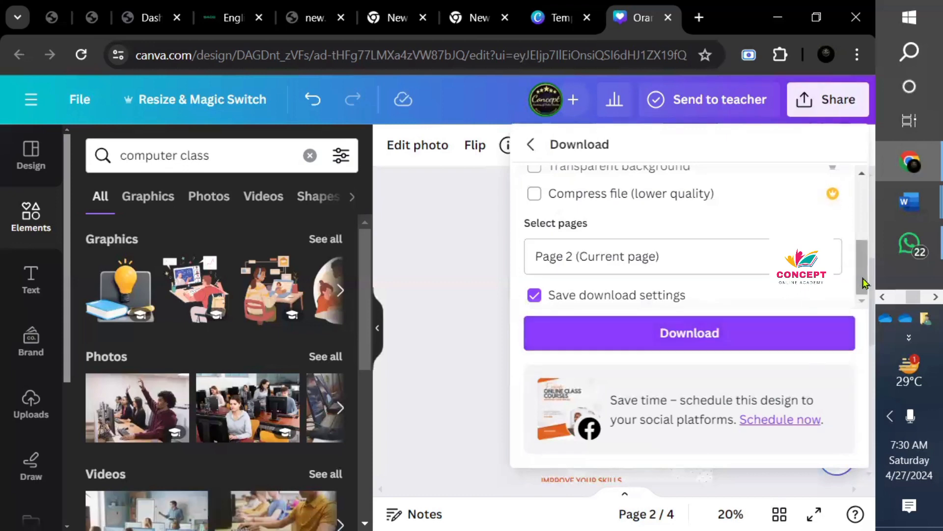
mouse_move(862, 266)
left_mouse_down()
mouse_move(861, 224)
mouse_move(861, 252)
left_mouse_up()
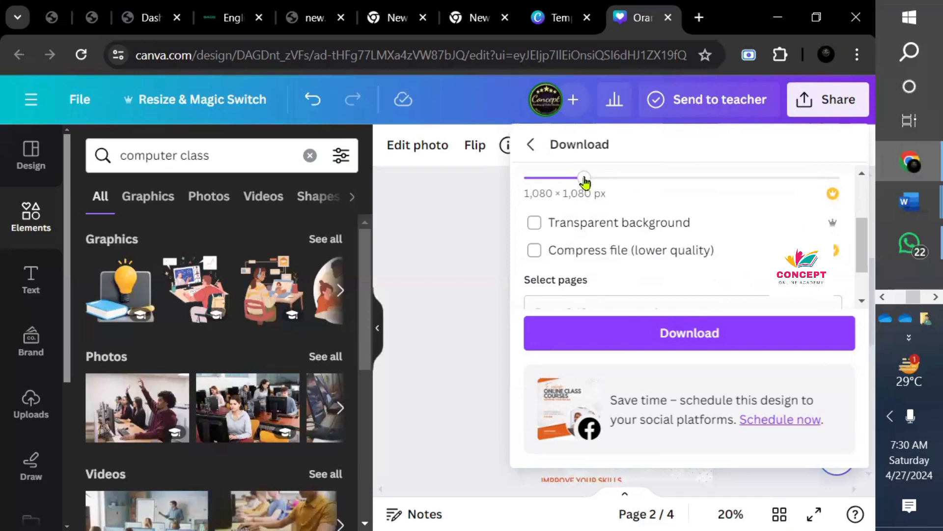
- Change the download file type from PNG to JPG, keeping 1,080 × 1,080 px
mouse_move(585, 180)
left_mouse_down()
mouse_move(600, 180)
mouse_move(585, 179)
left_mouse_up()
left_click_drag(865, 239, 864, 181)
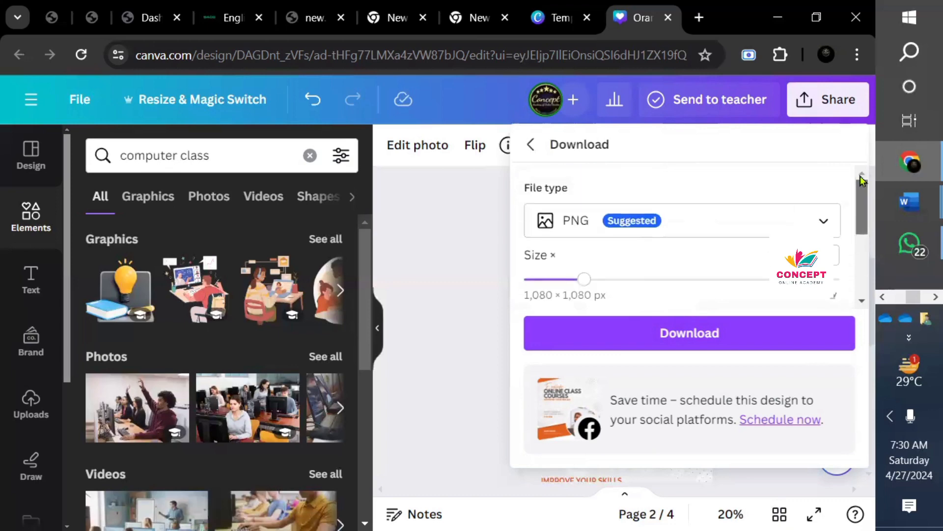
left_click(828, 220)
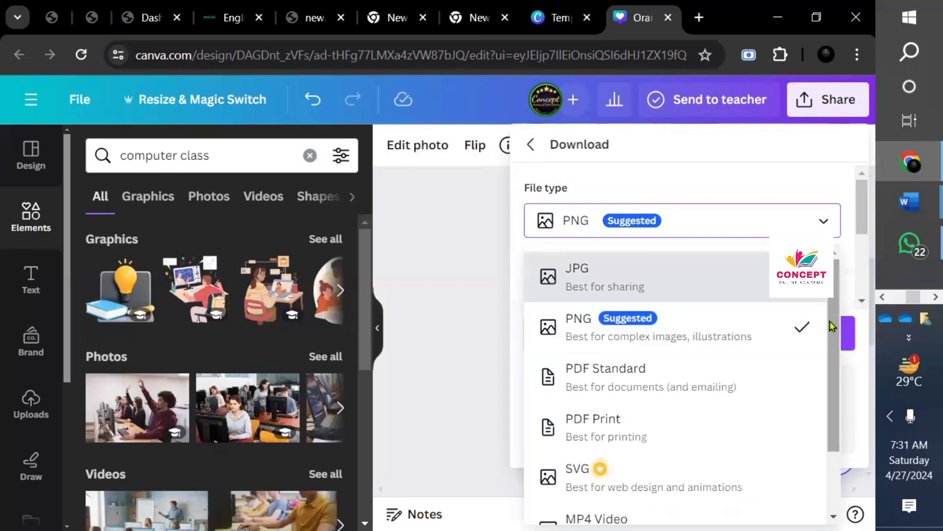
left_click_drag(829, 326, 827, 351)
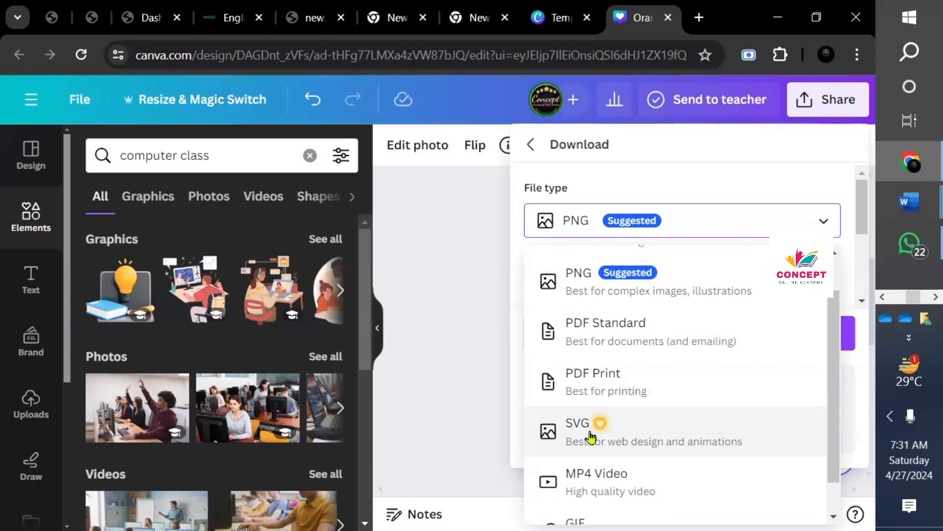
scroll(829, 434, "down", 1)
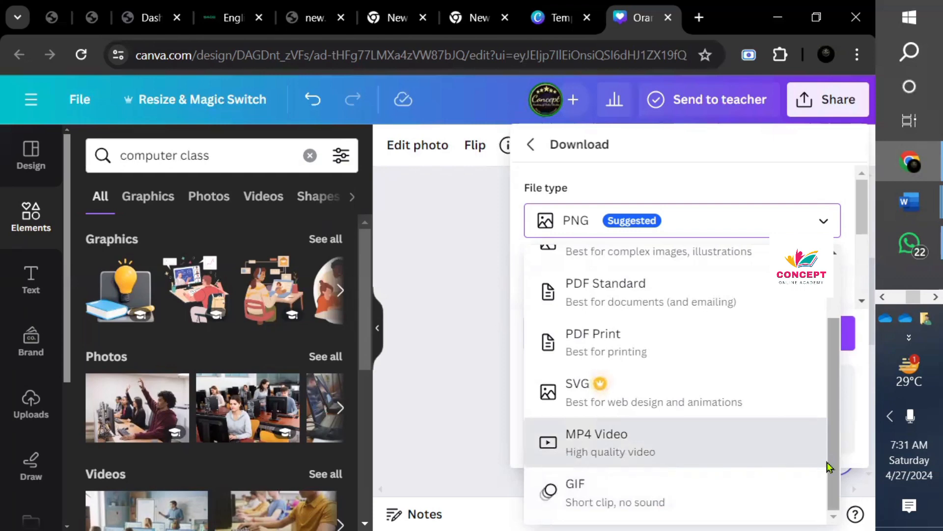
left_click_drag(838, 467, 828, 387)
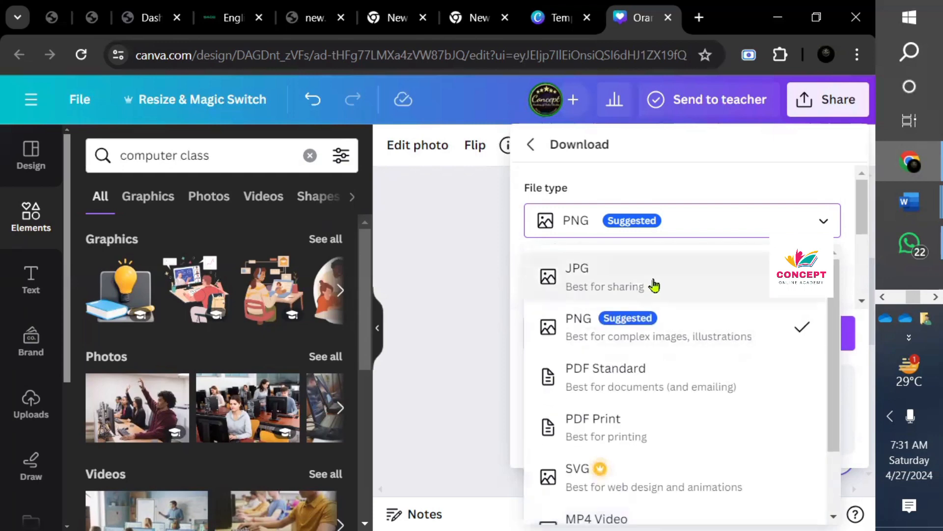
left_click(654, 285)
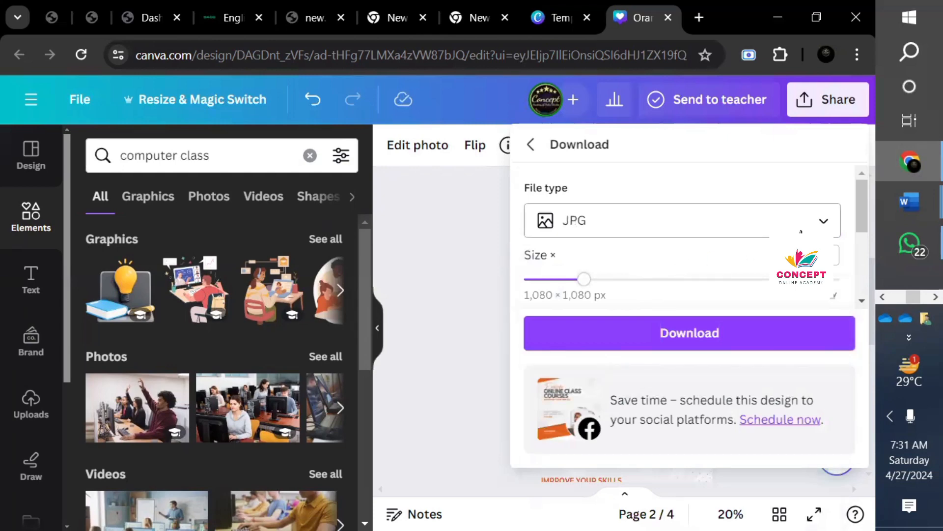
- Try PDF Print, switch back to JPG, and return to the main Share options
left_click(810, 225)
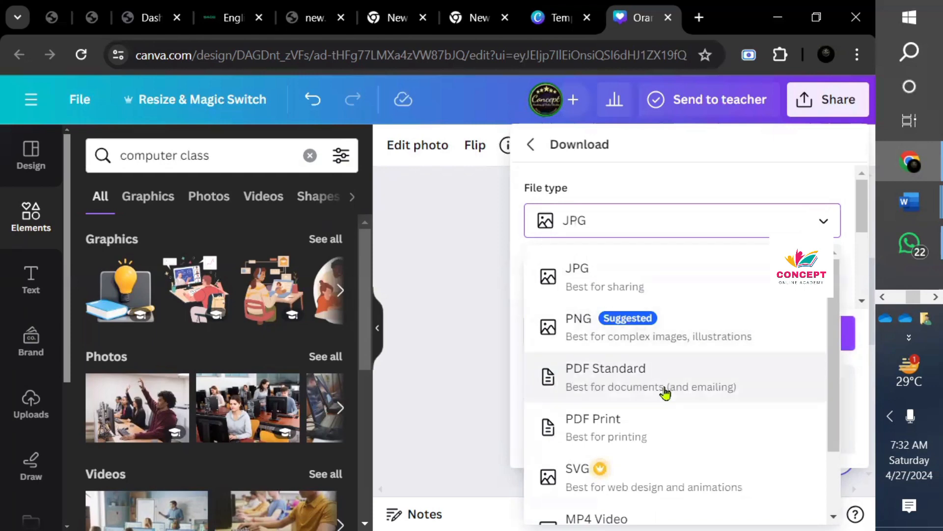
left_click(658, 430)
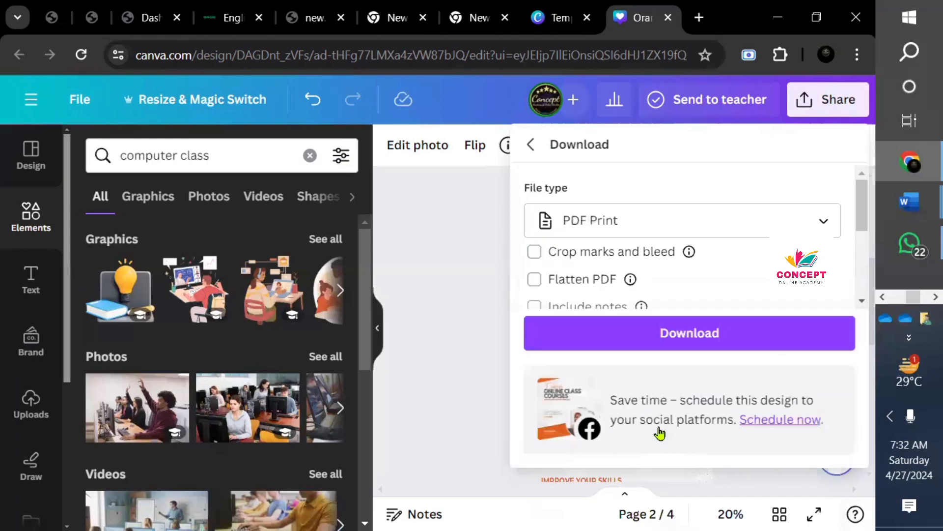
left_click(823, 222)
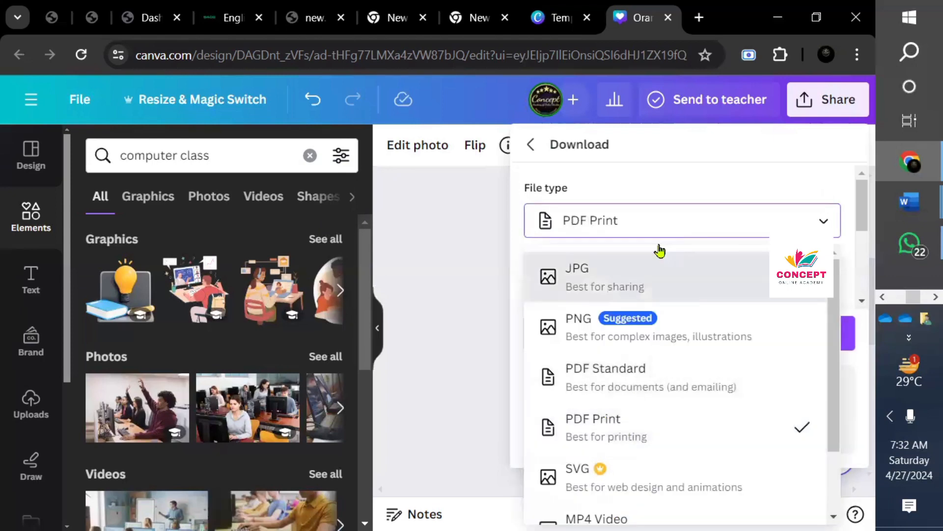
left_click(639, 278)
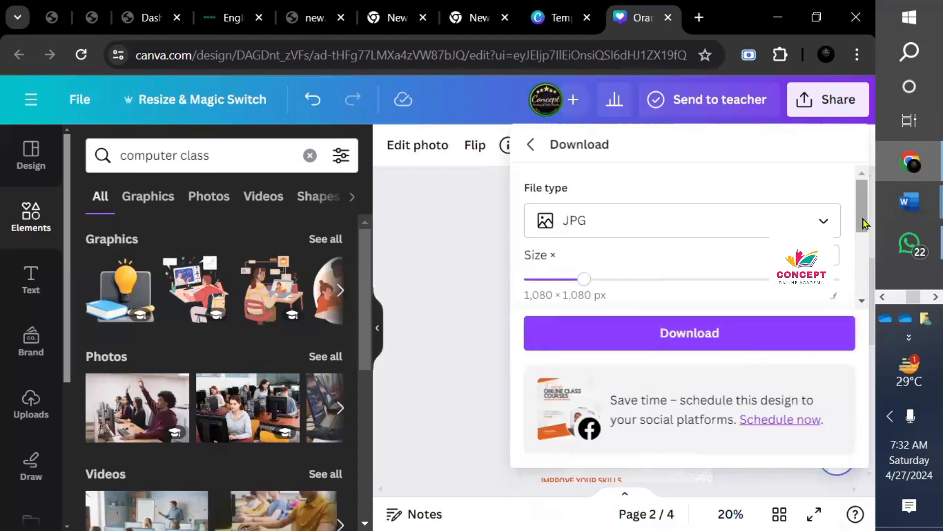
mouse_move(865, 224)
left_mouse_down()
mouse_move(867, 297)
mouse_move(864, 235)
left_mouse_up()
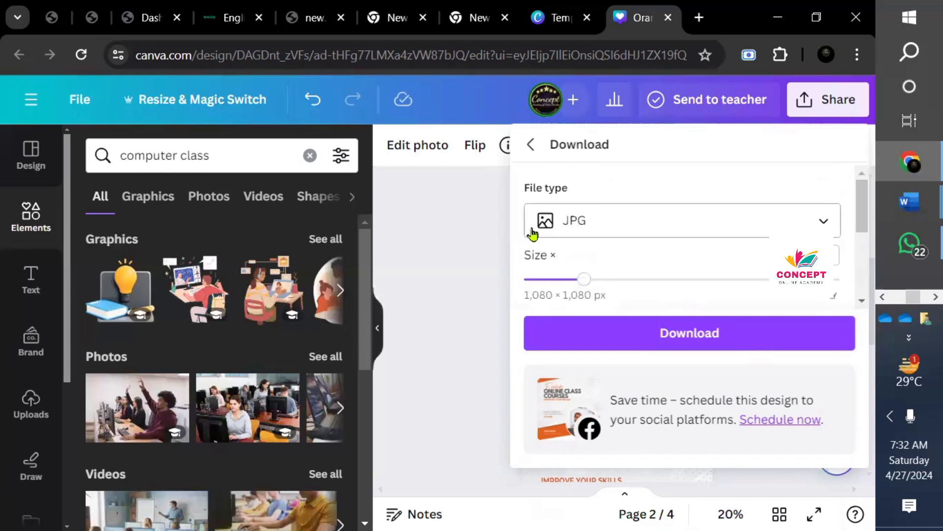
left_click(530, 145)
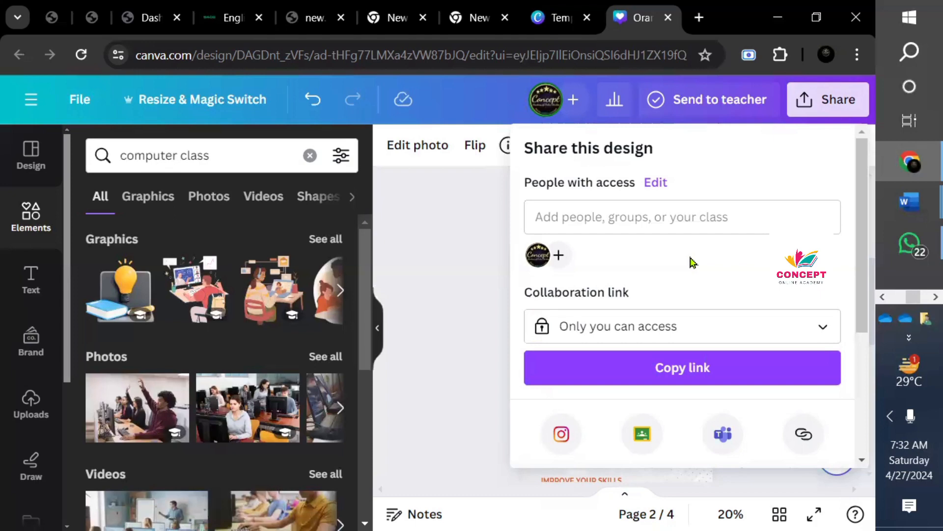
left_click(640, 216)
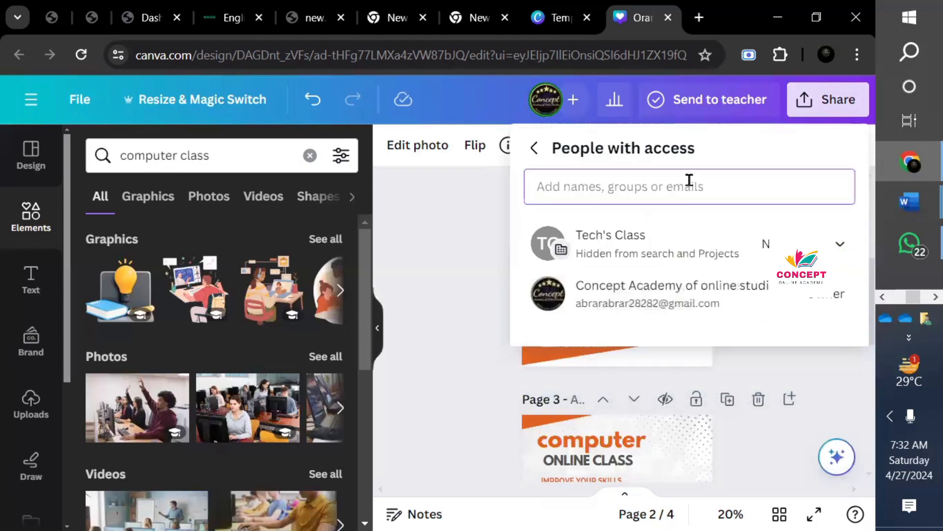
left_click(533, 150)
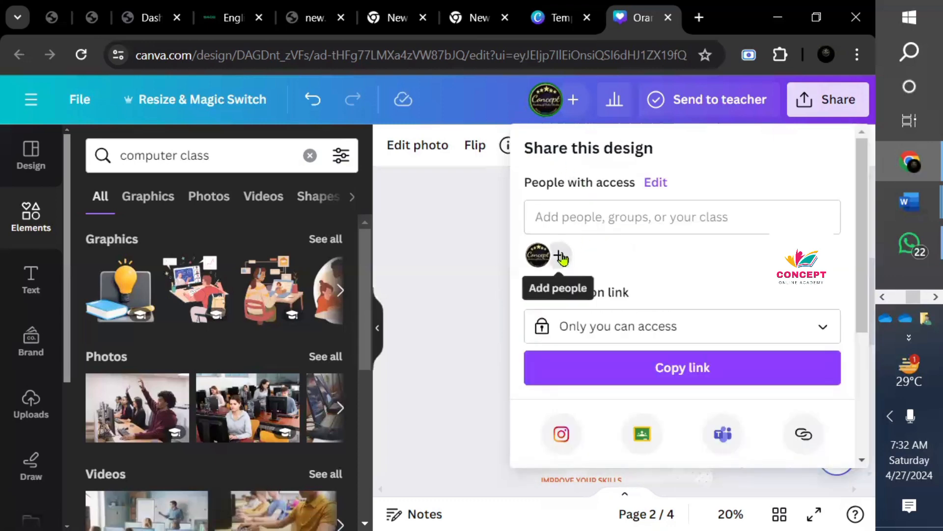
left_click(560, 256)
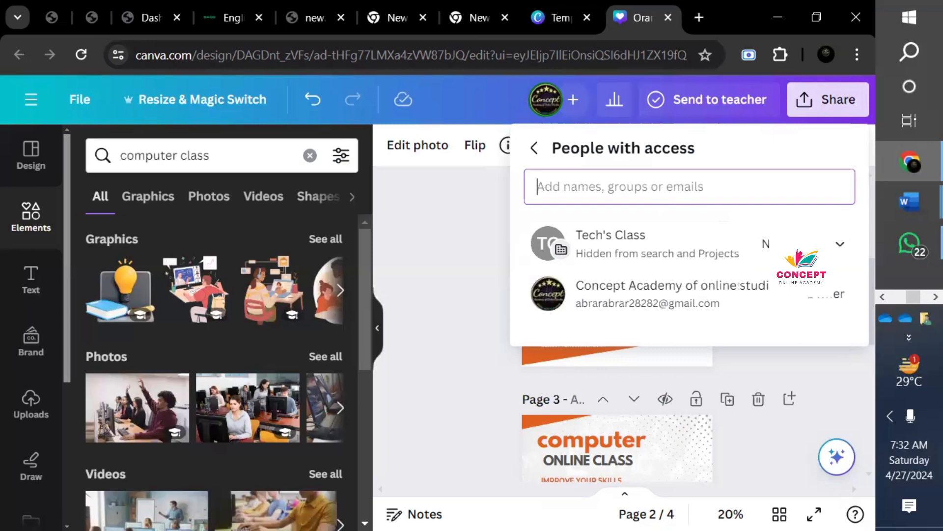
left_click(534, 147)
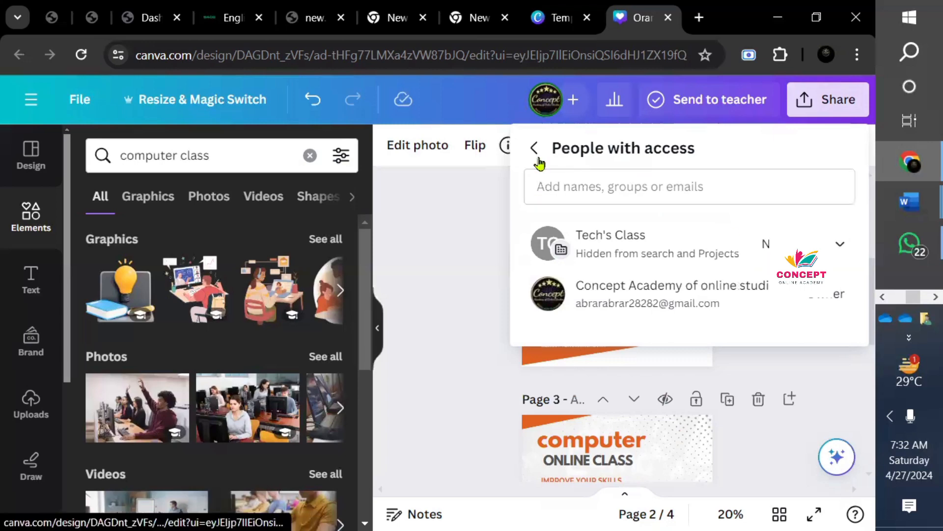
left_click(30, 103)
left_click(30, 103)
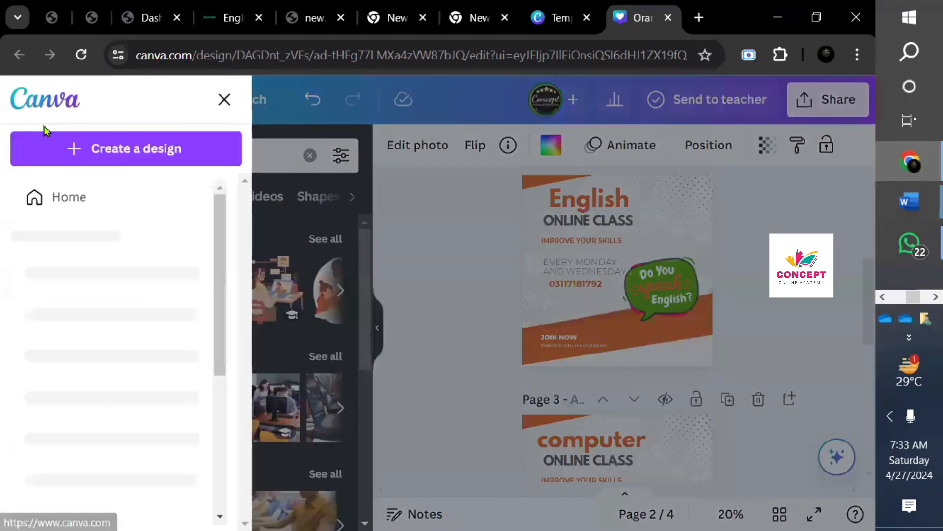
left_click(80, 200)
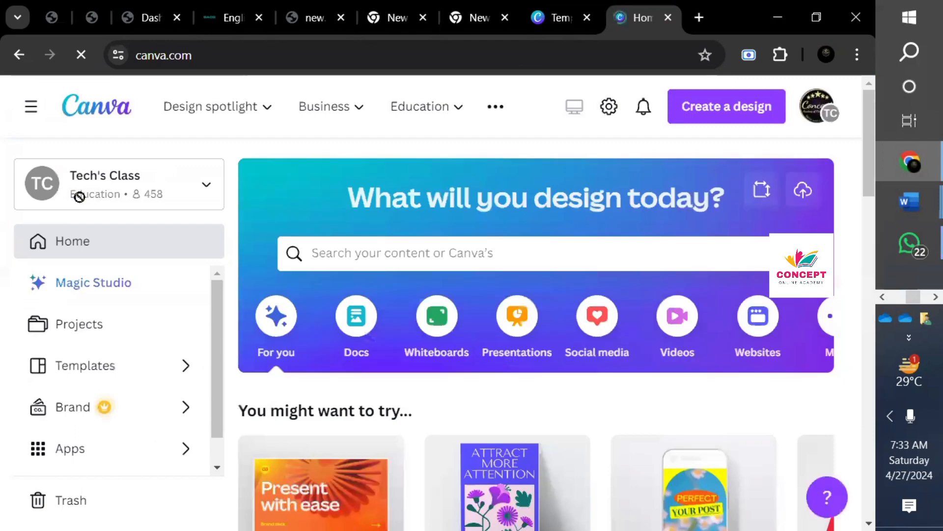
left_click(206, 202)
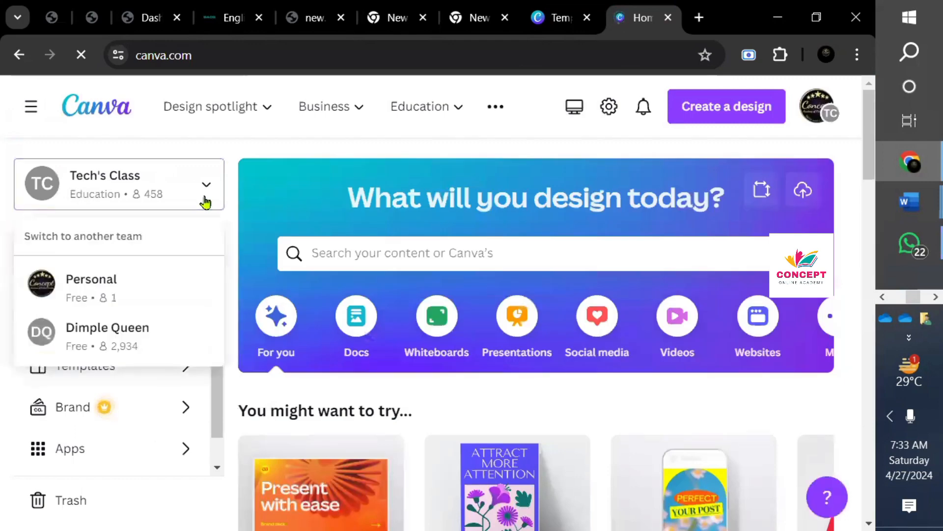
left_click(205, 202)
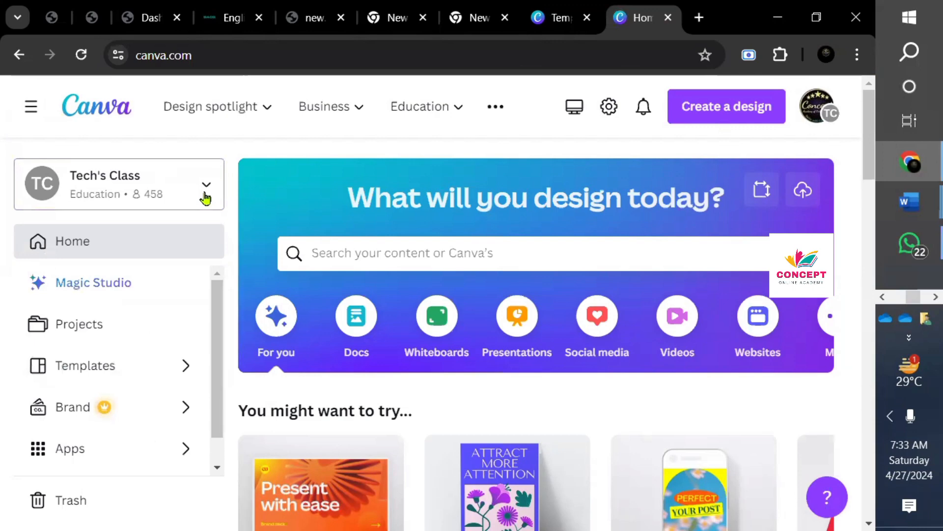
left_click(205, 198)
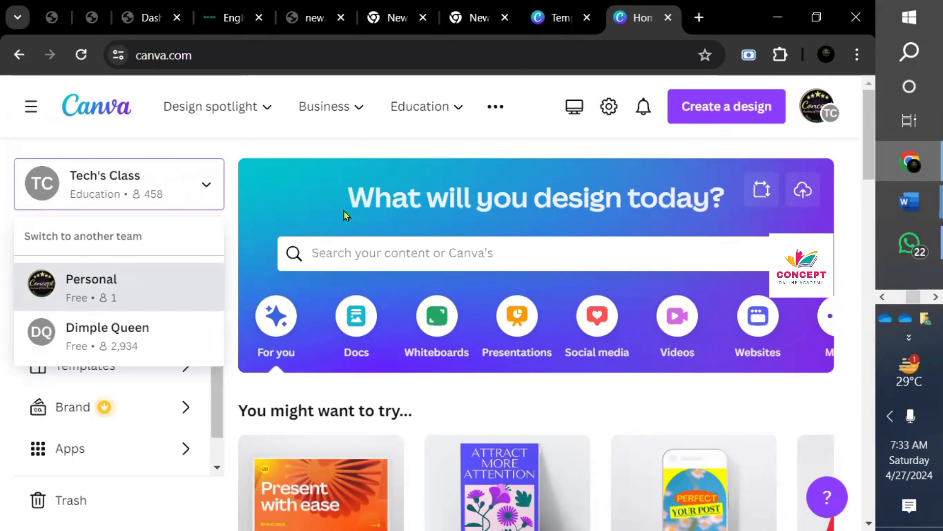
left_click(496, 106)
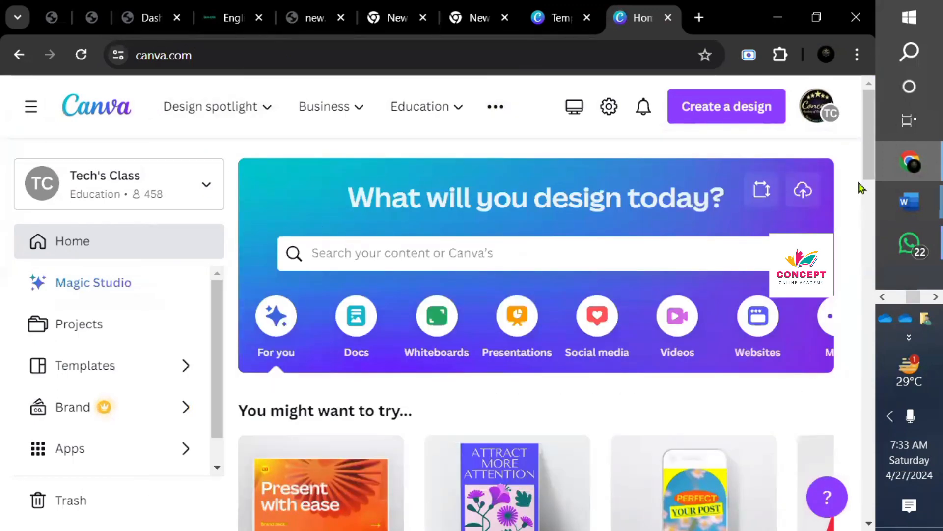
- Scroll to Recent designs on the home page and open the seven-page Mega Sale design
left_click_drag(869, 162, 756, 153)
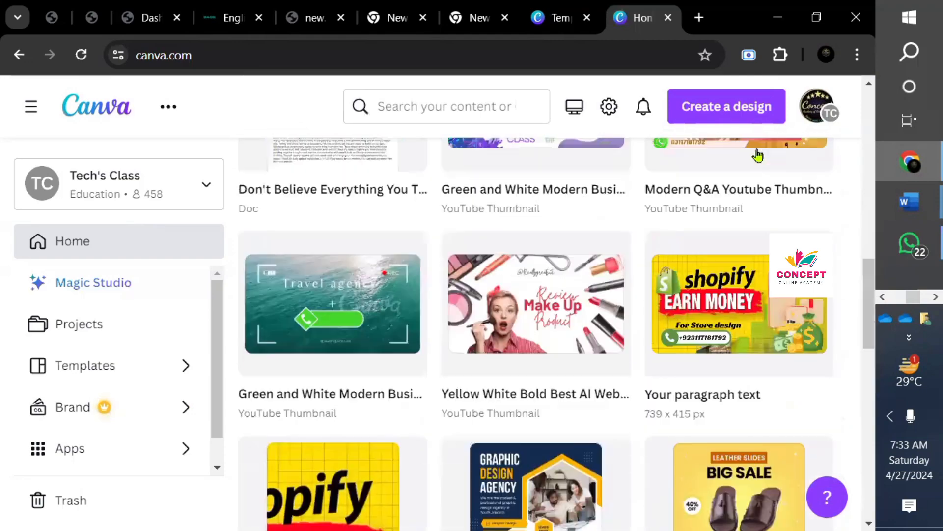
left_click_drag(838, 273, 868, 359)
mouse_move(719, 244)
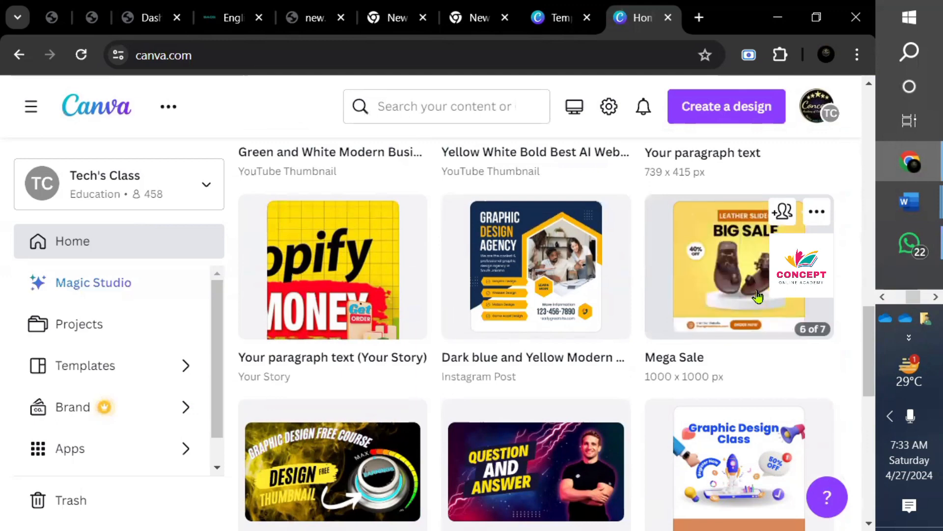
left_click(758, 296)
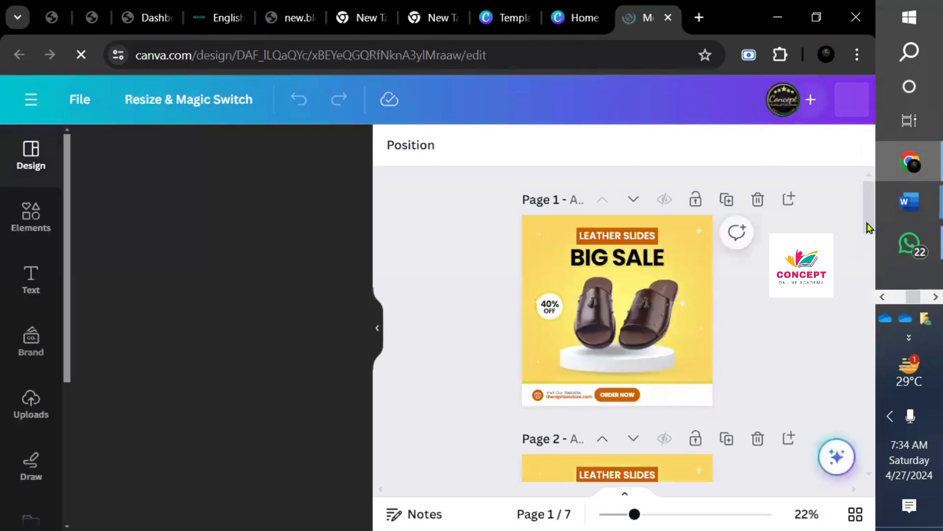
- Hide the template suggestions and scroll through the Mega Sale pages
mouse_move(867, 229)
left_mouse_down()
mouse_move(860, 467)
mouse_move(859, 213)
left_mouse_up()
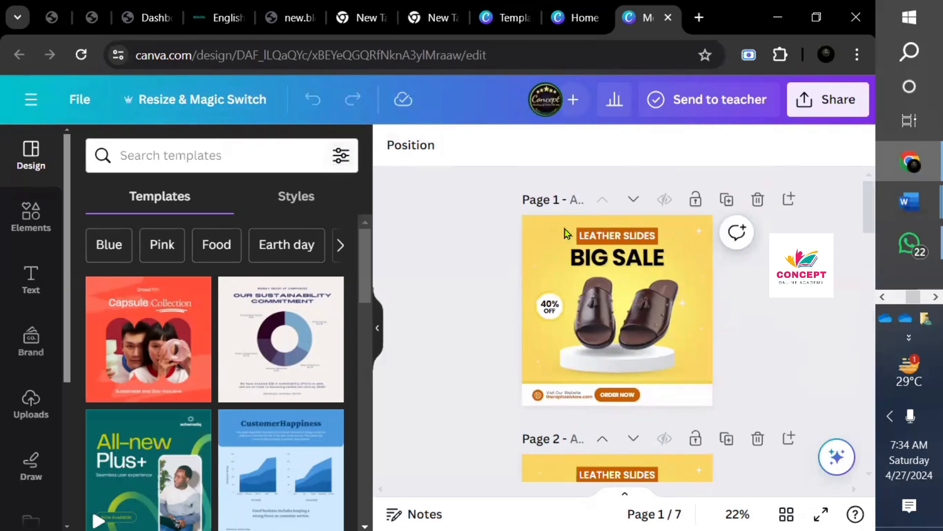
left_click(377, 329)
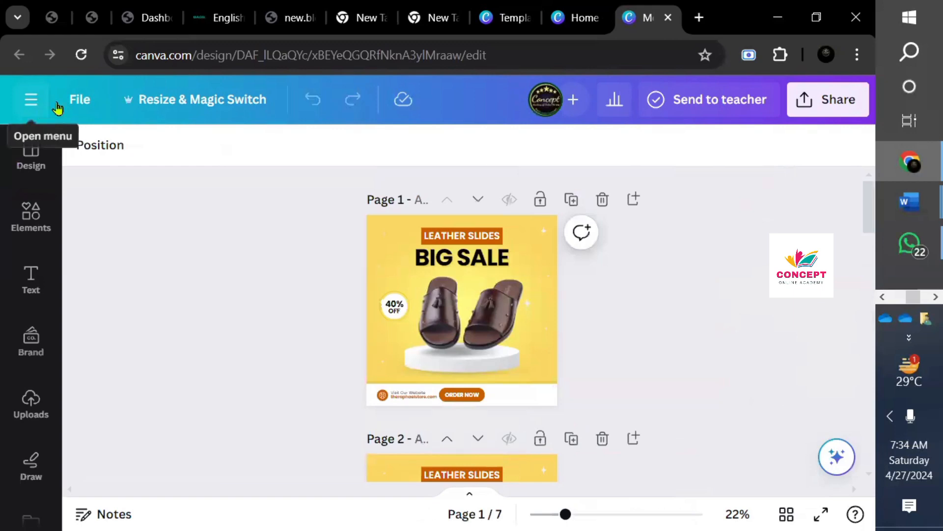
scroll(868, 241, "down", 1)
scroll(868, 240, "down", 5)
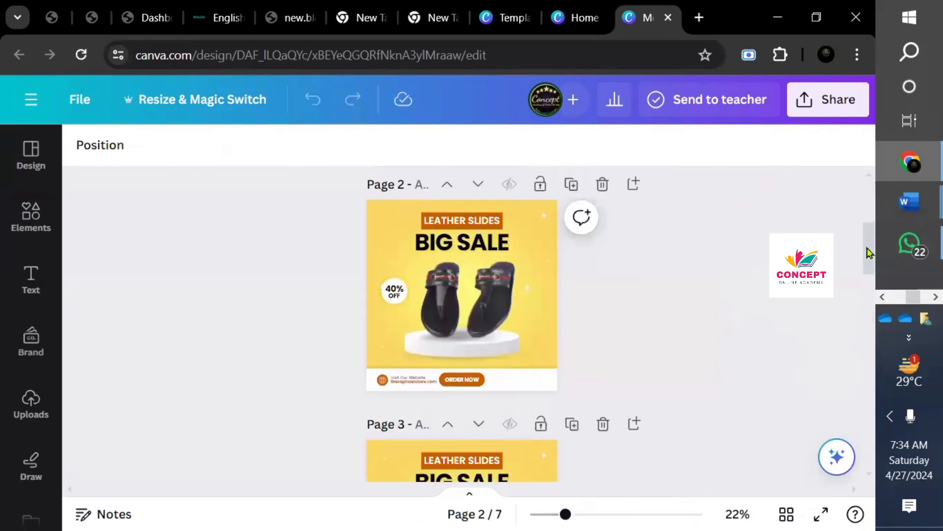
left_click_drag(865, 297, 868, 355)
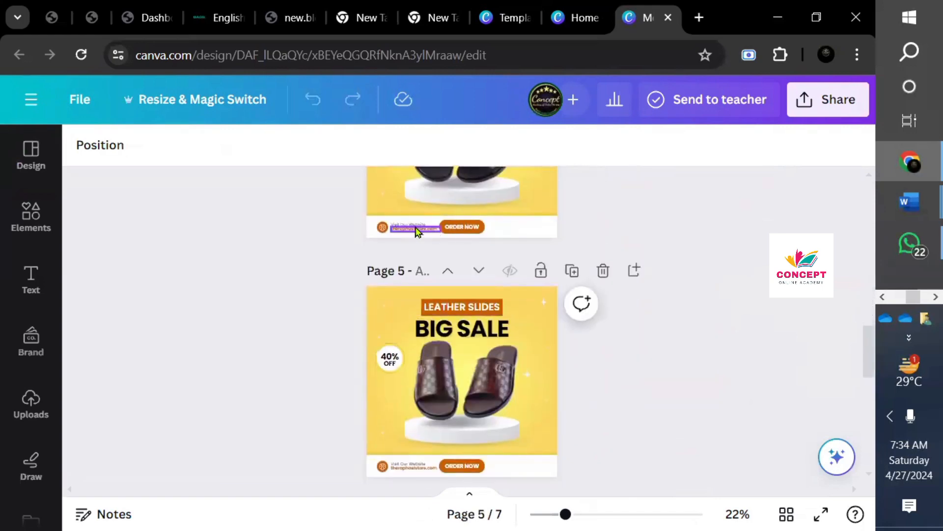
- Zoom to 148% on page 5, back out to 23%, then open the main menu
left_click(649, 514)
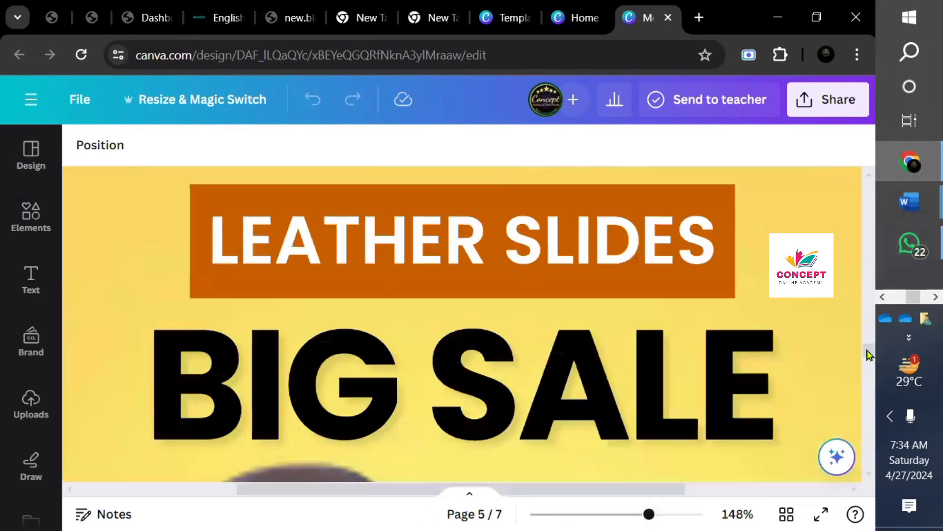
left_click_drag(867, 350, 872, 379)
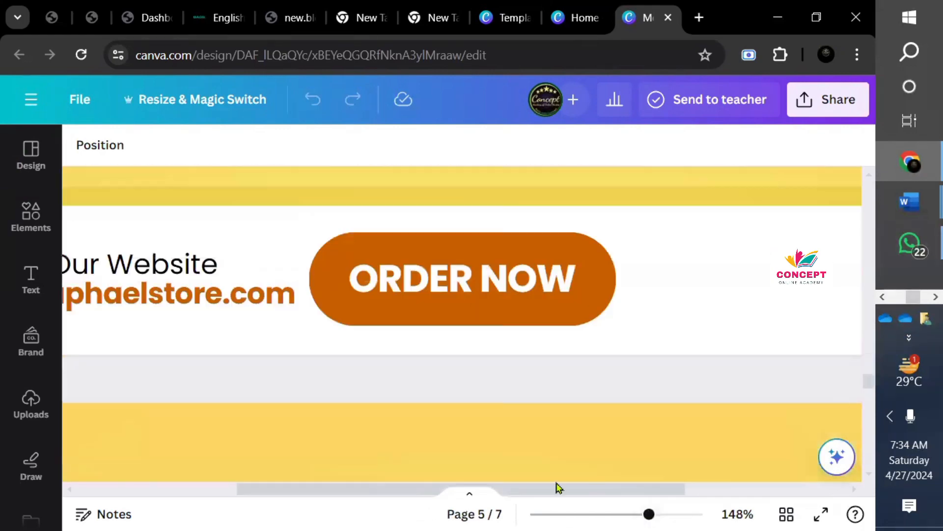
left_click_drag(532, 492, 406, 499)
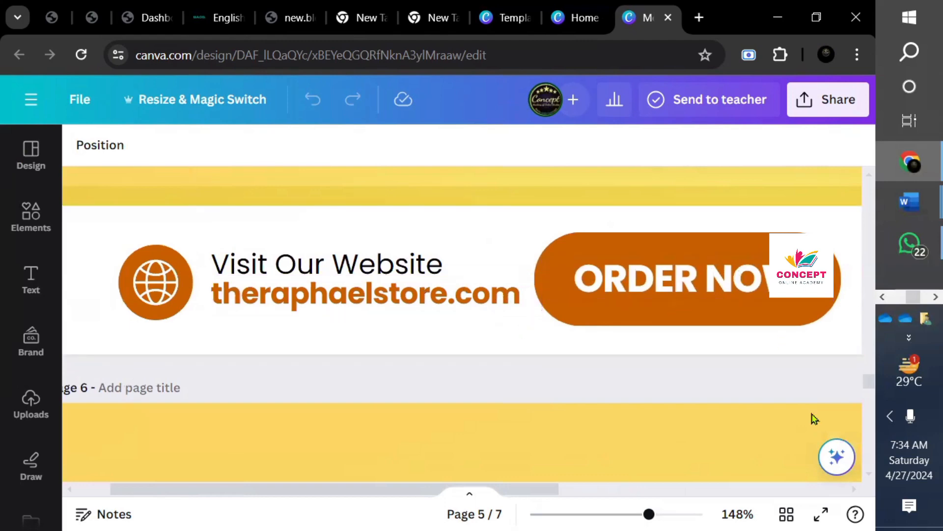
left_click_drag(866, 367, 861, 336)
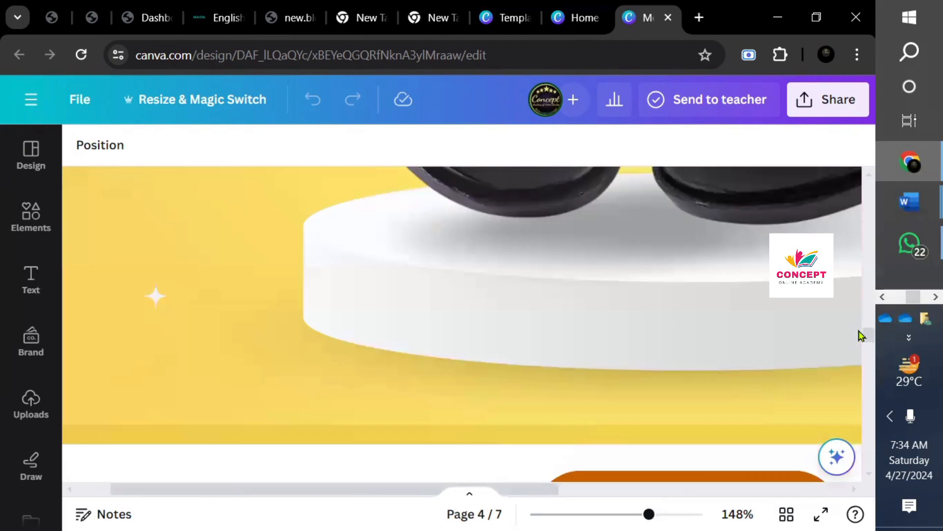
left_click(565, 515)
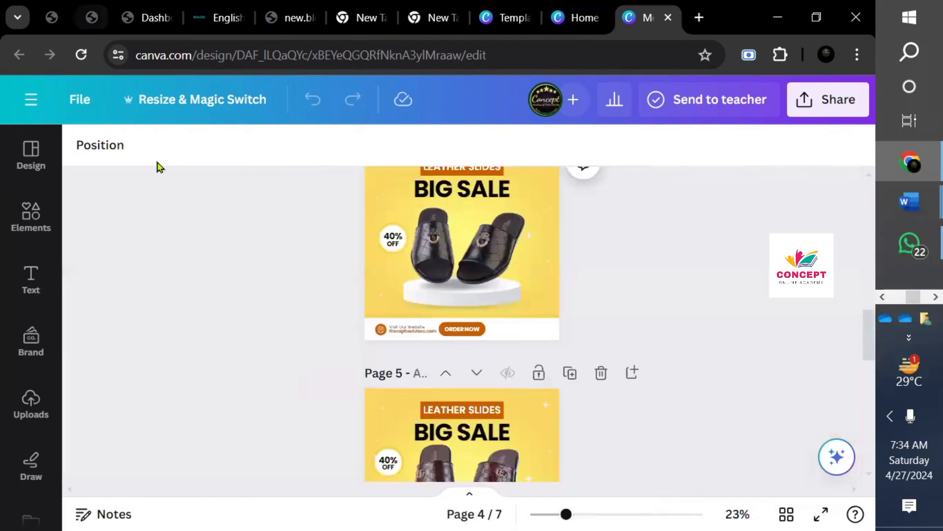
left_click(25, 104)
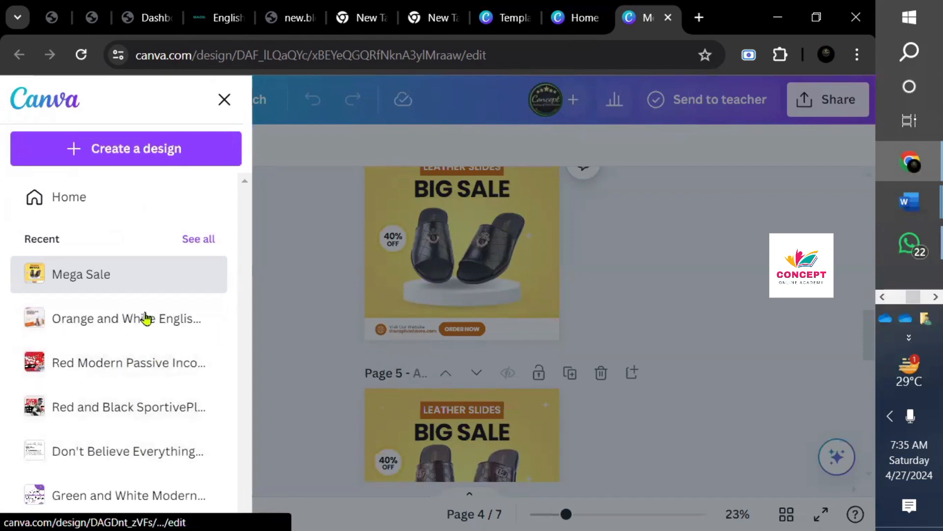
- Exit the Mega Sale editor via the side menu to the Tech's Class home page
left_click(225, 97)
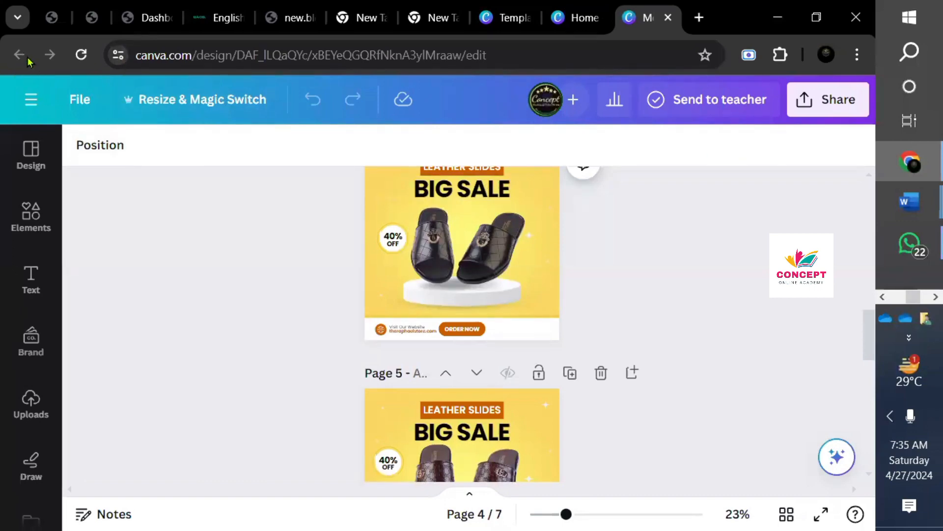
left_click(32, 100)
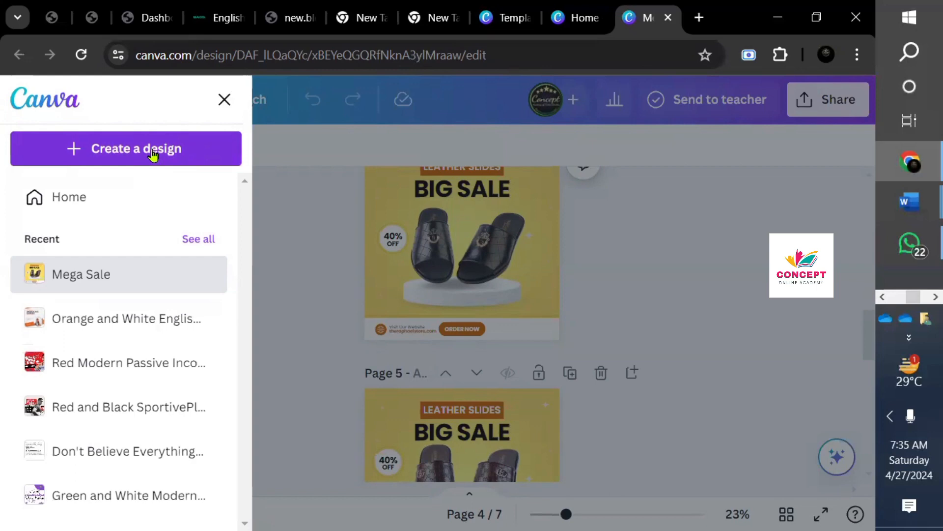
left_click(226, 99)
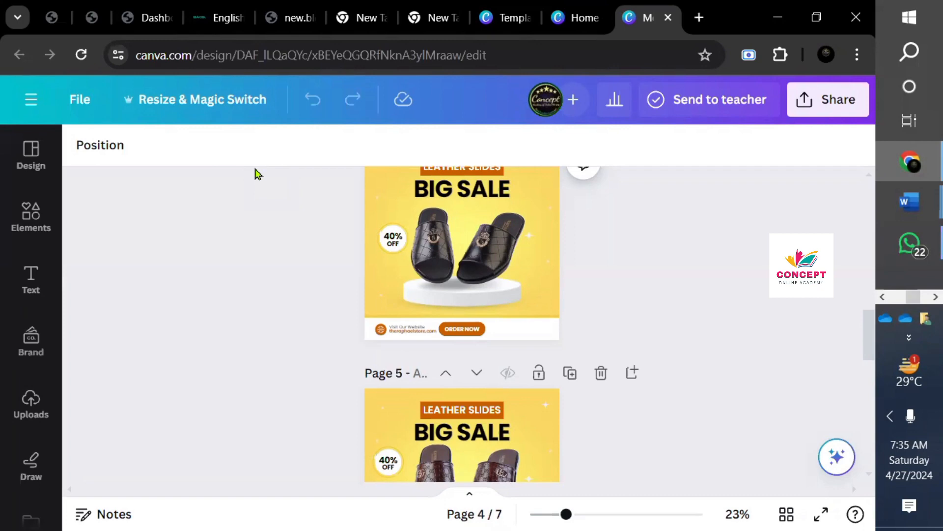
left_click(31, 99)
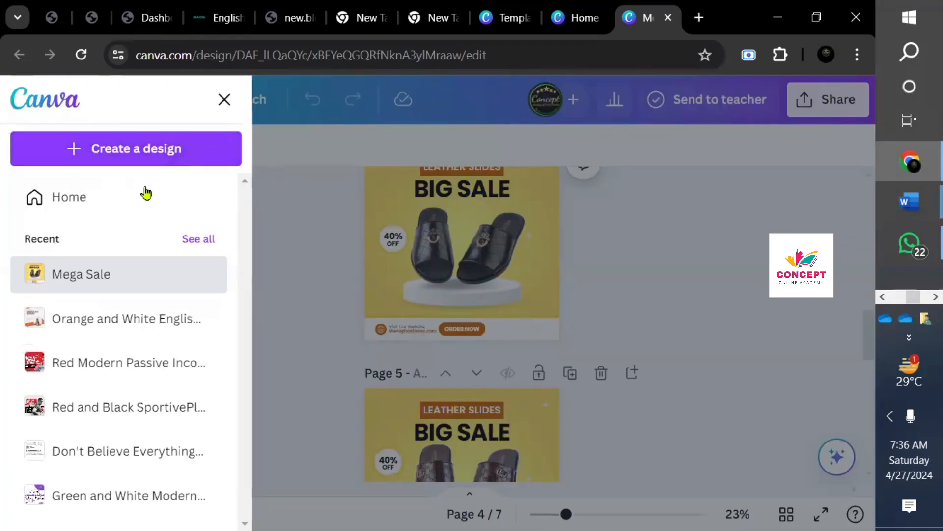
left_click(140, 197)
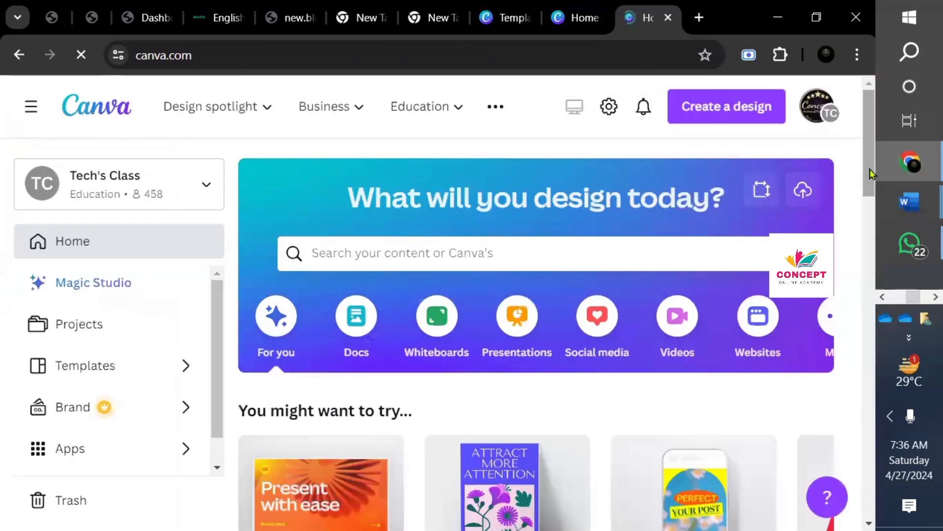
scroll(870, 221, "down", 2)
left_click_drag(868, 217, 870, 402)
scroll(869, 402, "down", 6)
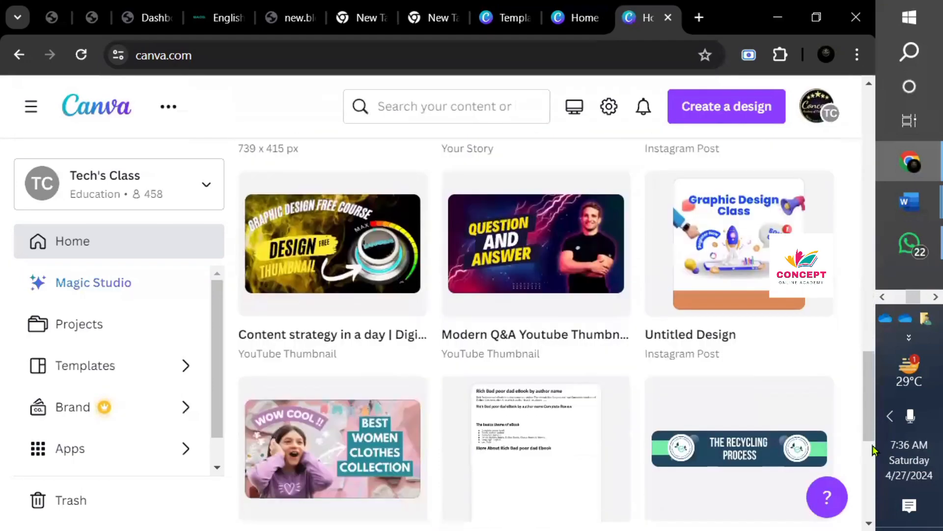
scroll(874, 476, "down", 8)
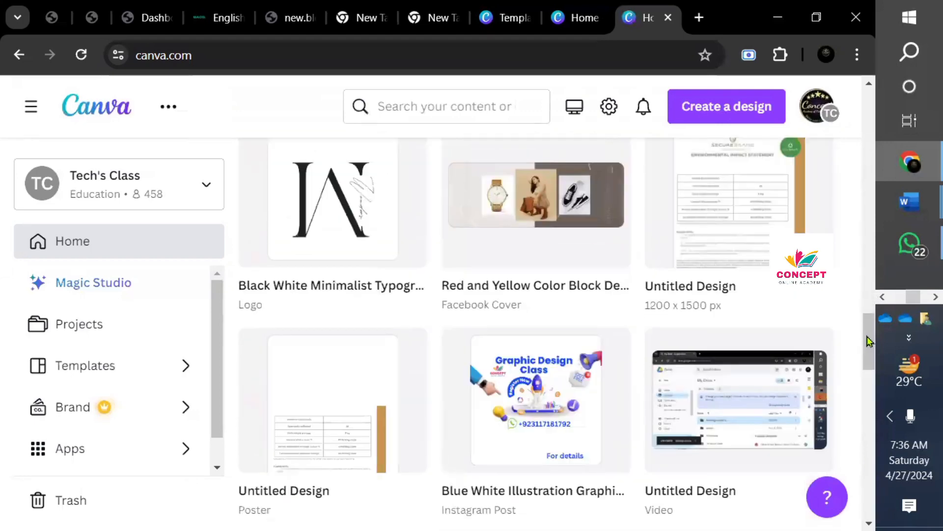
left_click_drag(870, 340, 872, 492)
scroll(872, 492, "down", 2)
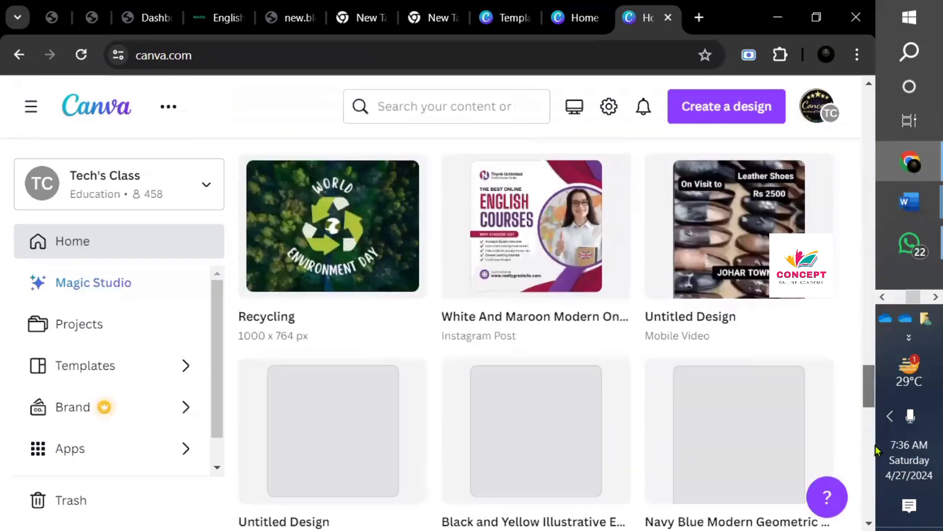
scroll(876, 448, "down", 10)
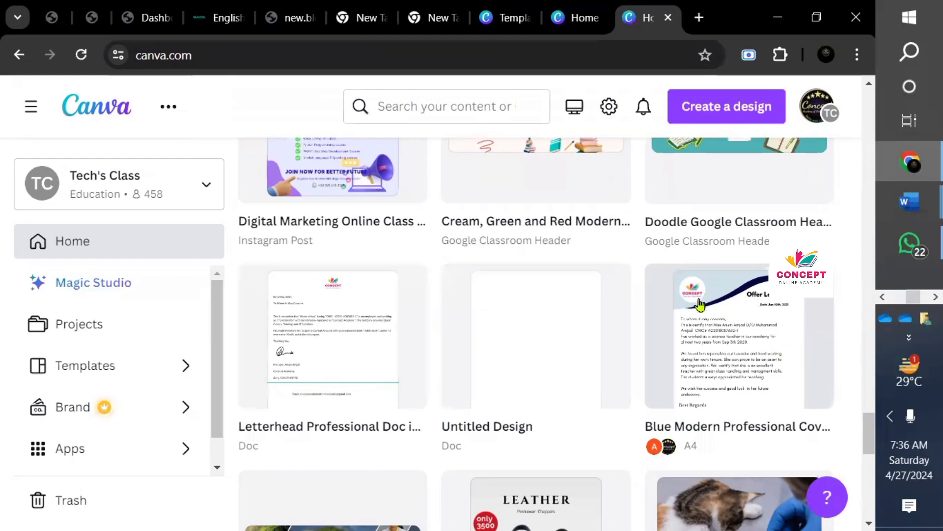
left_click_drag(866, 434, 867, 516)
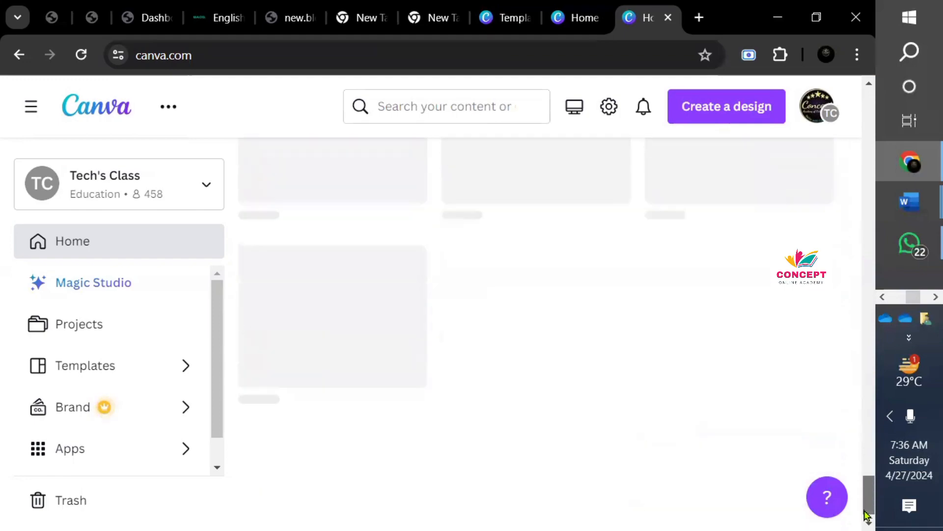
left_click_drag(864, 431, 864, 116)
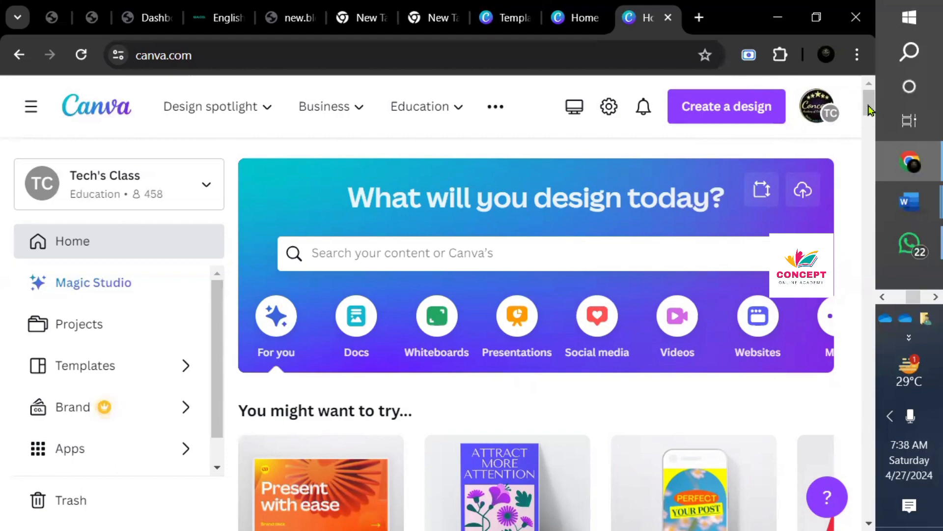
left_click_drag(870, 111, 870, 156)
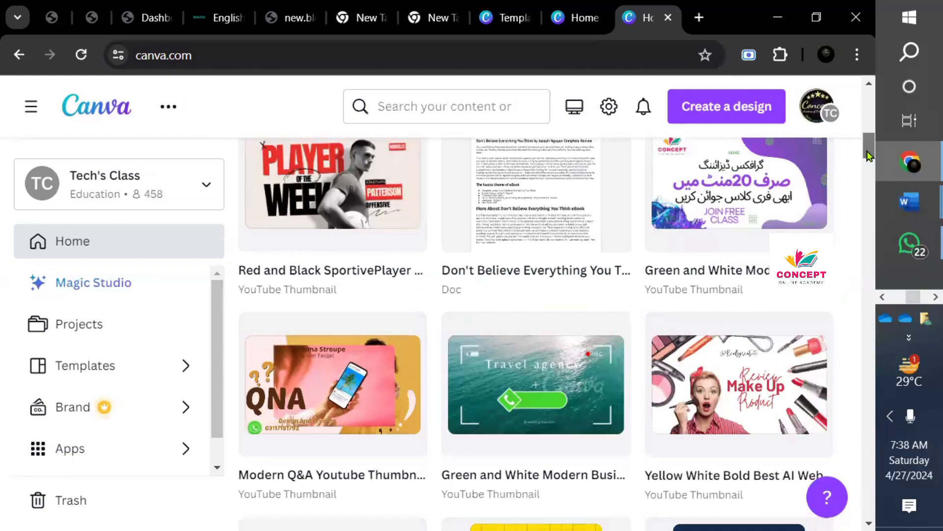
left_click_drag(870, 156, 873, 106)
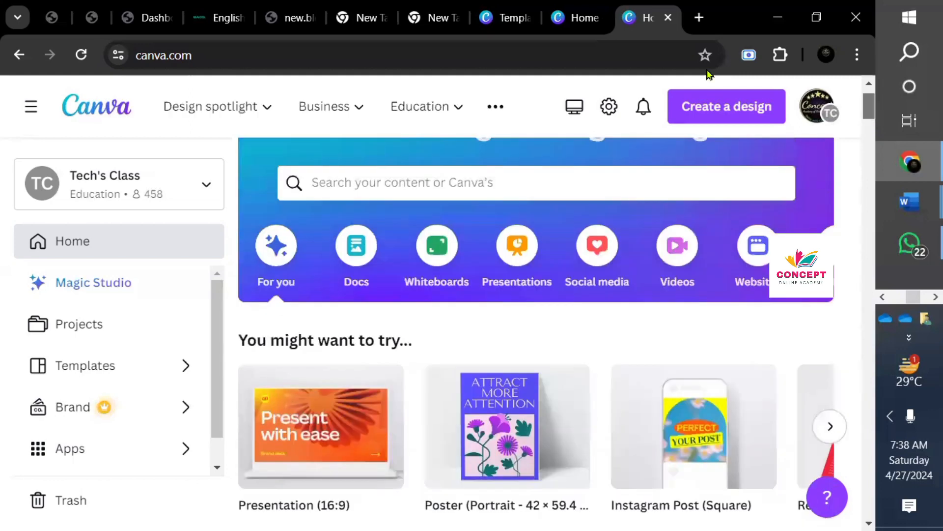